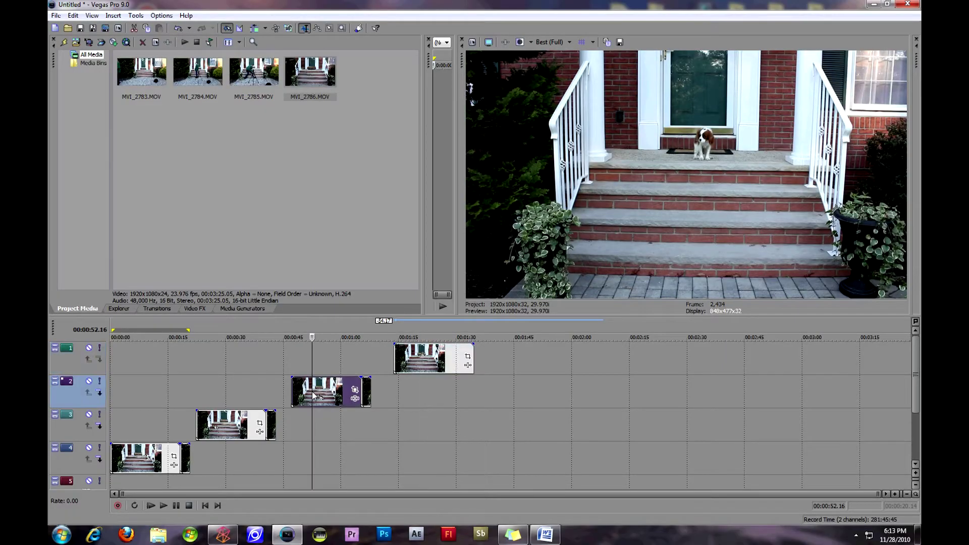
Step: Preview the dogs in the track 3 and track 4 clips in the Video Preview
{"action": "left_click", "coordinate": [210, 426]}
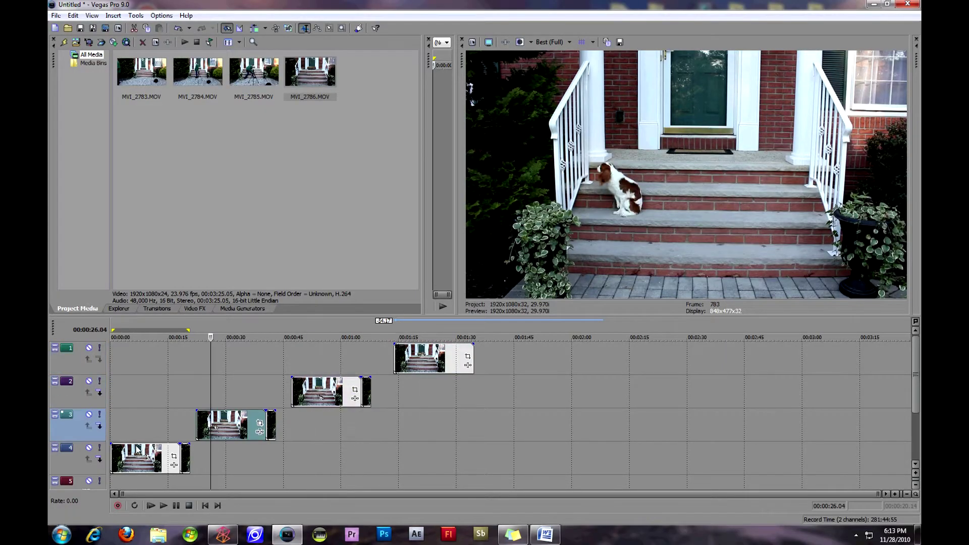
{"action": "left_click", "coordinate": [138, 459]}
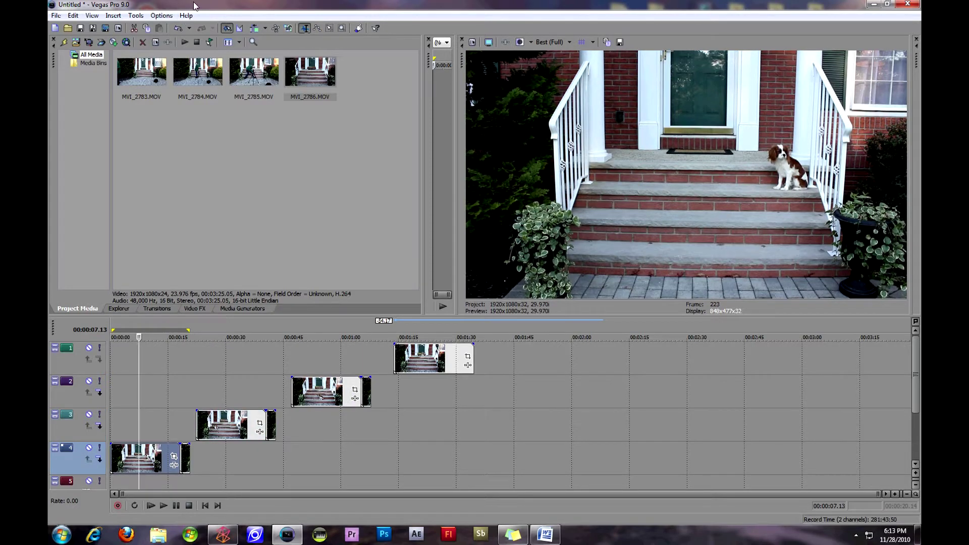
{"action": "left_click", "coordinate": [56, 16]}
Step: Render the first clone as clonelayer1.mov and move the loop region to the track 3 clip
{"action": "left_click", "coordinate": [70, 89]}
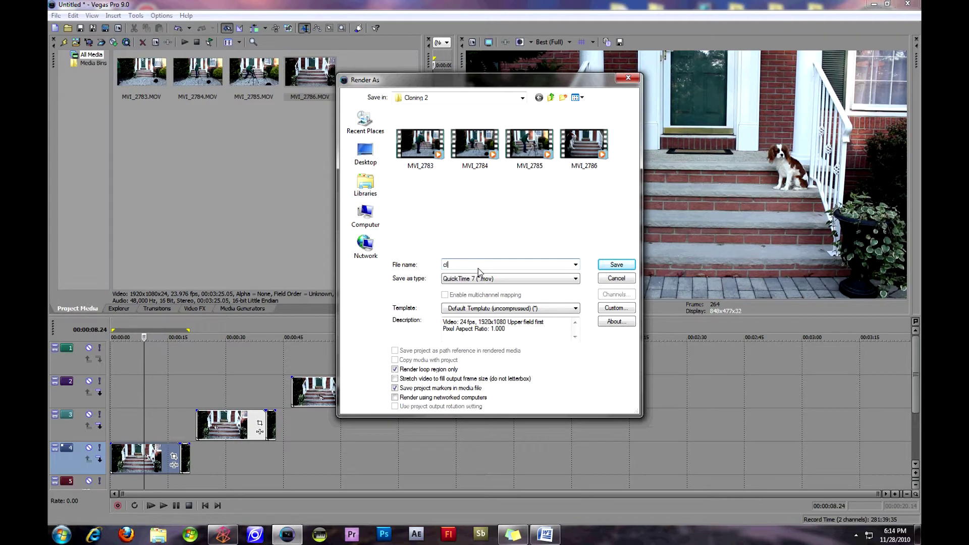
{"action": "key", "text": "Return"}
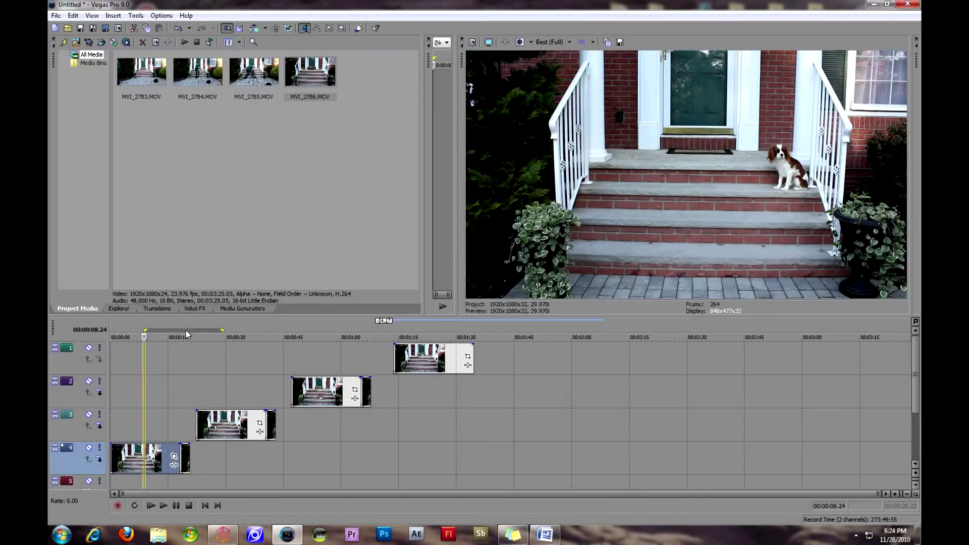
{"action": "left_click_drag", "start_coordinate": [186, 330], "coordinate": [226, 333]}
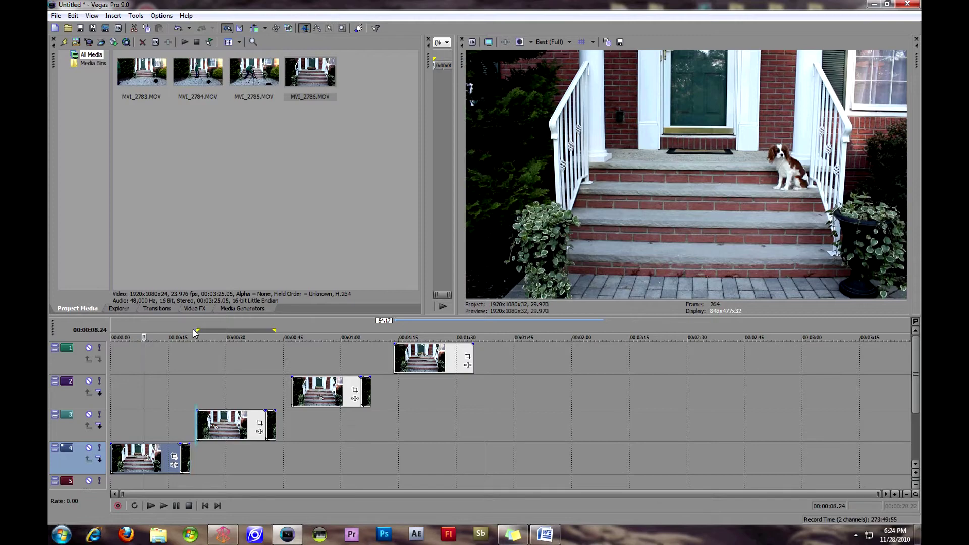
Step: Set up a second QuickTime render named clonelayer2
{"action": "left_click", "coordinate": [56, 15]}
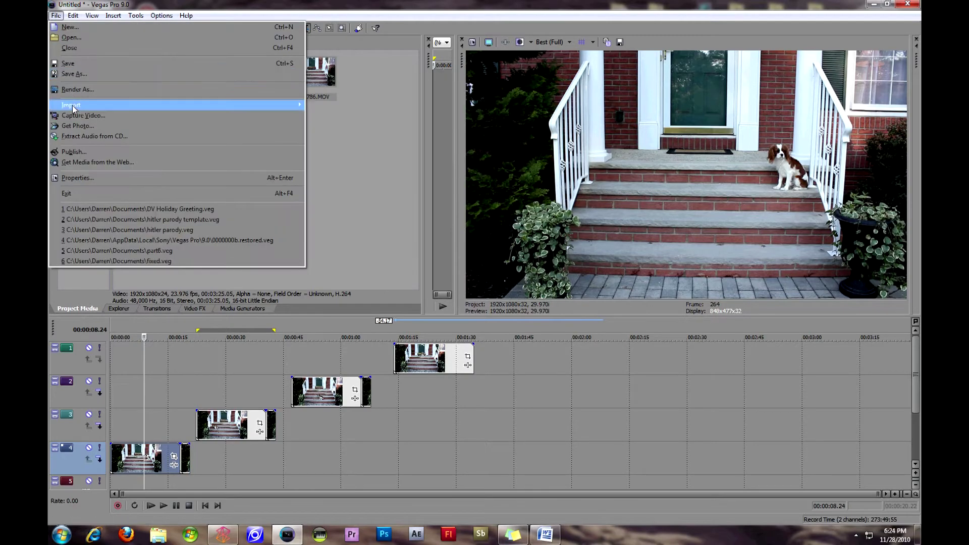
{"action": "left_click", "coordinate": [76, 100]}
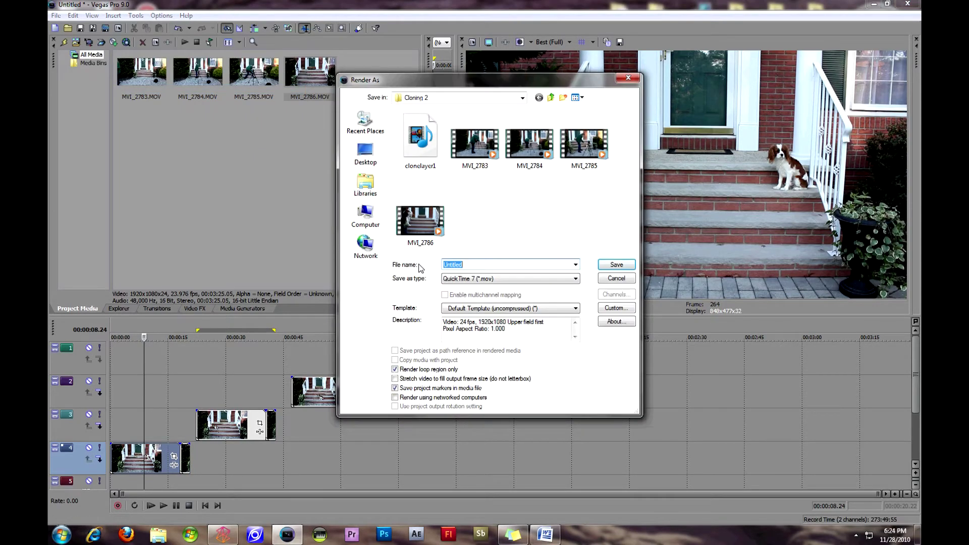
{"action": "type", "text": "clonelayer2"}
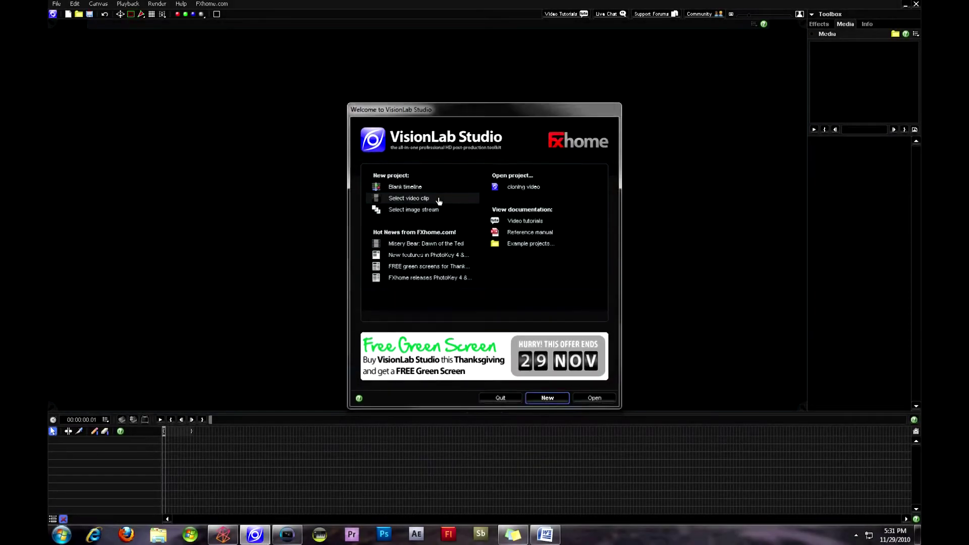
Step: Create a new project from the clonelayer1 clip at 1920×1080, 24 fps
{"action": "left_click", "coordinate": [439, 201]}
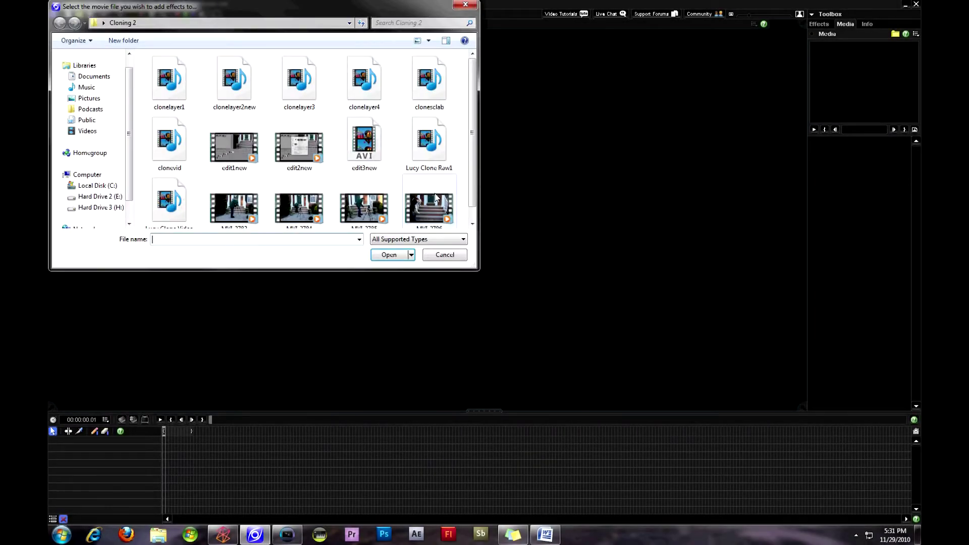
{"action": "double_click", "coordinate": [248, 105]}
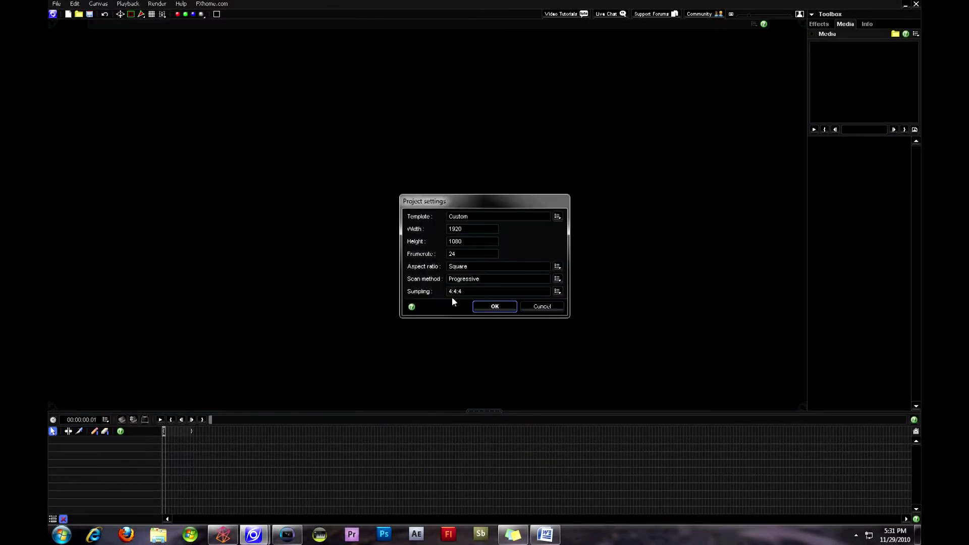
{"action": "left_click", "coordinate": [495, 307]}
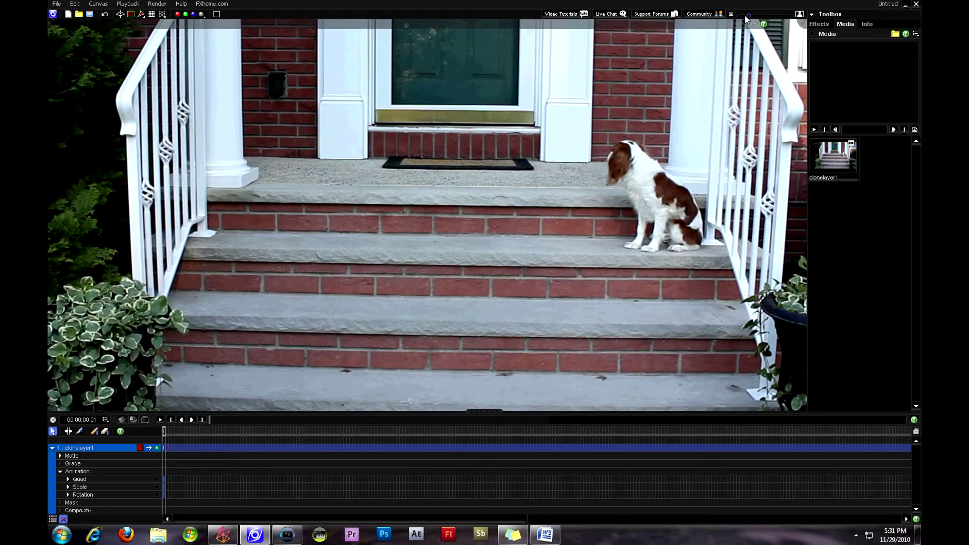
Step: Import clonelayer2new, clonelayer3 and clonelayer4 into the media bin
{"action": "left_click_drag", "start_coordinate": [746, 15], "coordinate": [743, 14]}
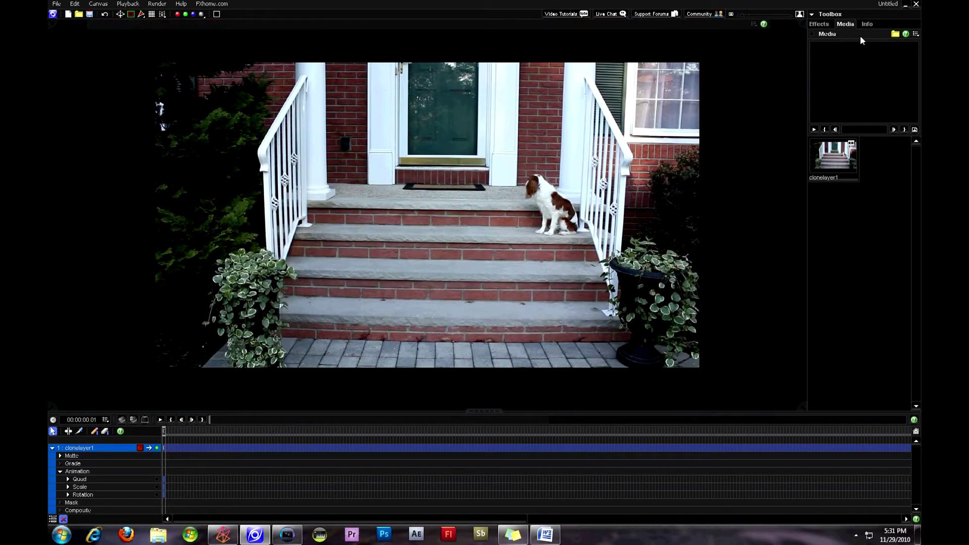
{"action": "left_click", "coordinate": [895, 34]}
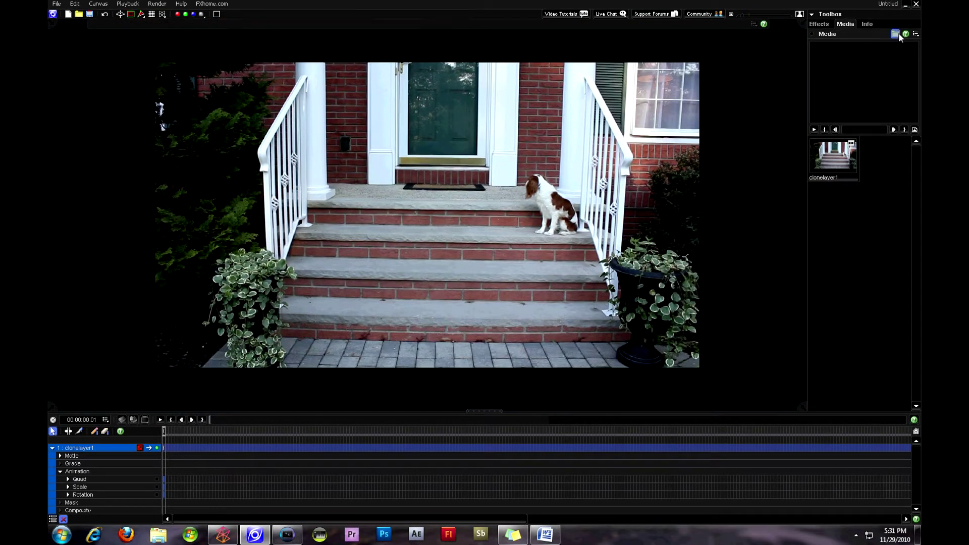
{"action": "left_click", "coordinate": [313, 100]}
{"action": "left_click", "coordinate": [234, 96], "text": "ctrl"}
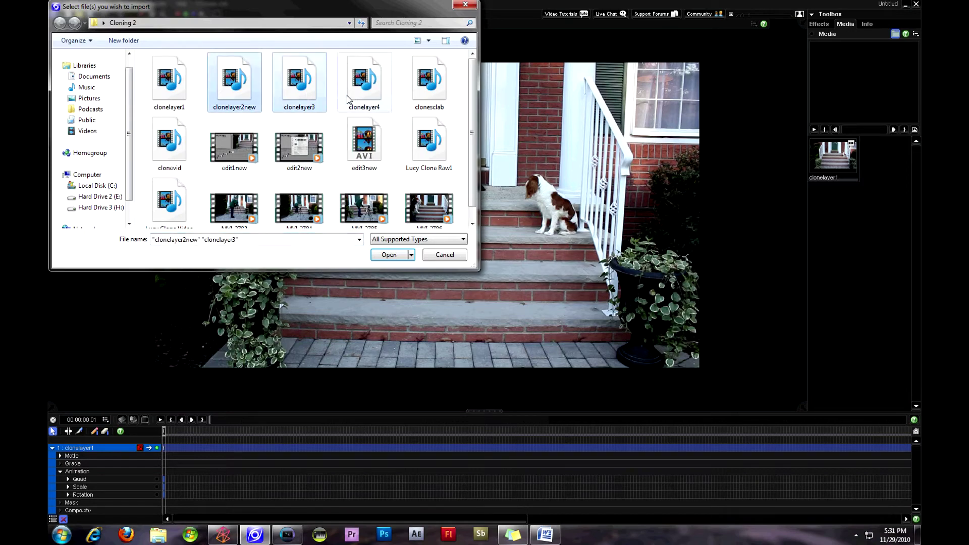
{"action": "left_click", "coordinate": [353, 99], "text": "ctrl"}
{"action": "left_click", "coordinate": [395, 254]}
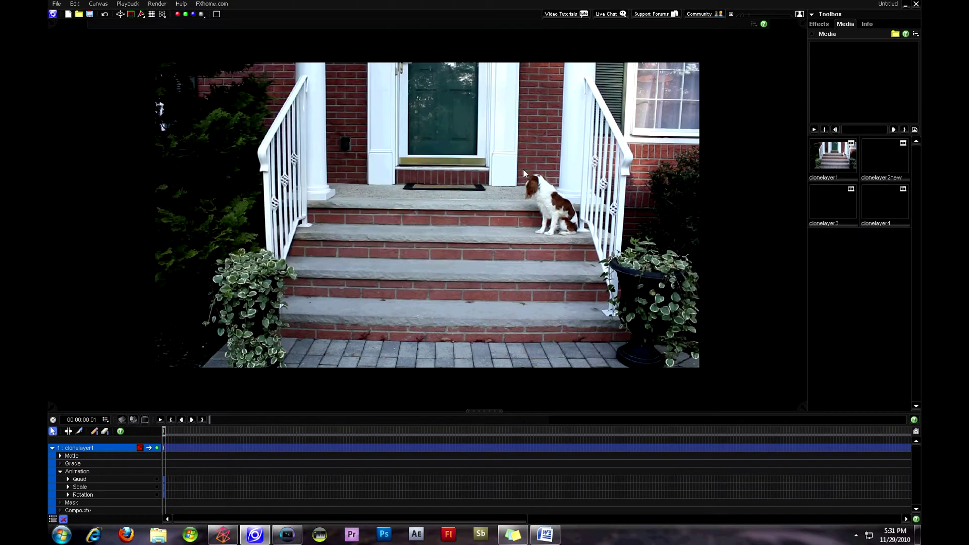
Step: Stack clonelayer2new, clonelayer3 and clonelayer4 as layers 2, 3 and 4 above clonelayer1
{"action": "left_click_drag", "start_coordinate": [884, 157], "coordinate": [555, 161]}
{"action": "left_click", "coordinate": [846, 24]}
{"action": "left_click", "coordinate": [828, 199]}
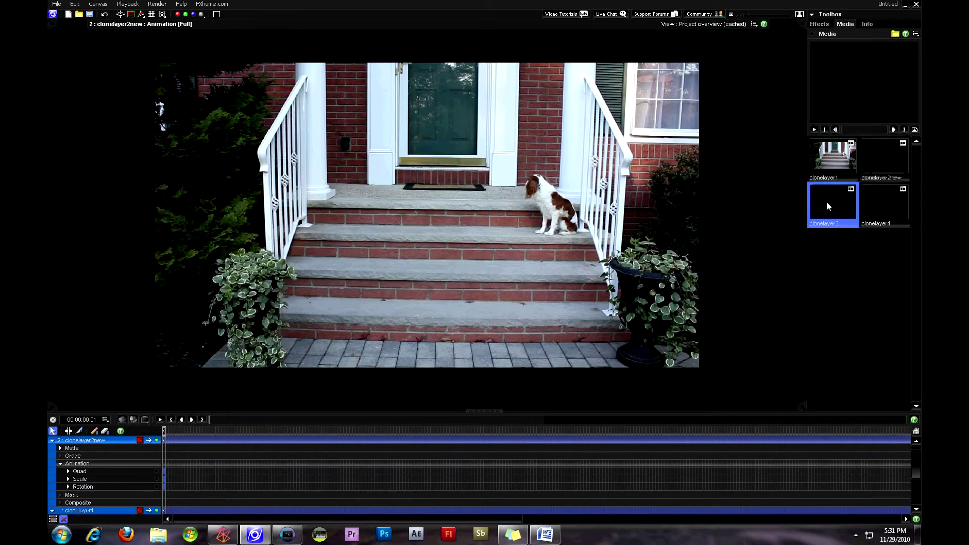
{"action": "left_click_drag", "start_coordinate": [828, 200], "coordinate": [505, 201]}
{"action": "left_click", "coordinate": [846, 24]}
{"action": "left_click", "coordinate": [882, 199]}
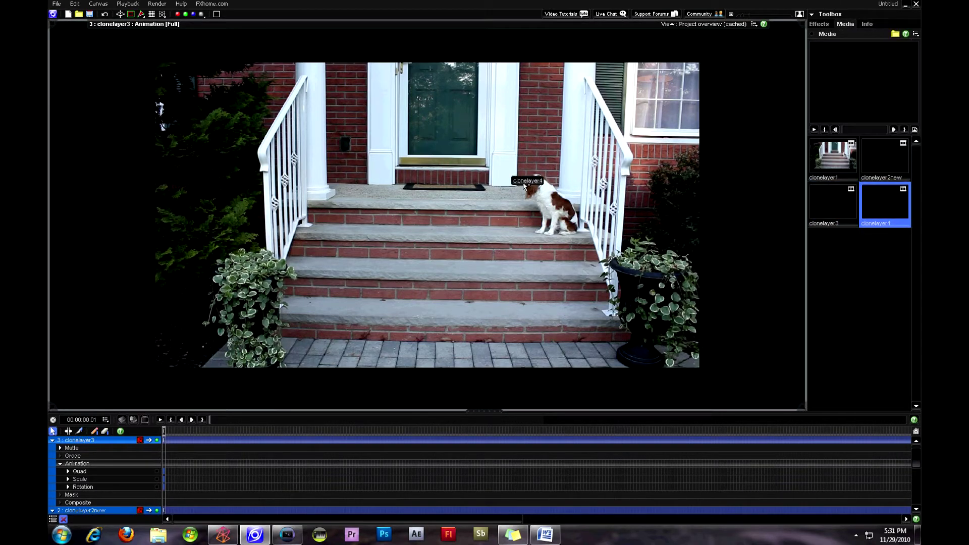
{"action": "left_click_drag", "start_coordinate": [882, 199], "coordinate": [198, 356]}
{"action": "left_click", "coordinate": [96, 442]}
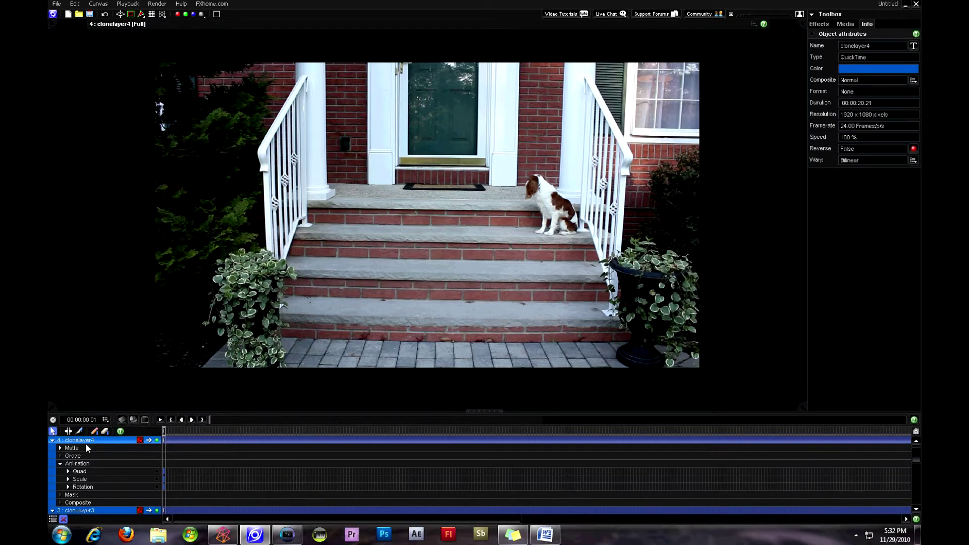
{"action": "left_click", "coordinate": [87, 448]}
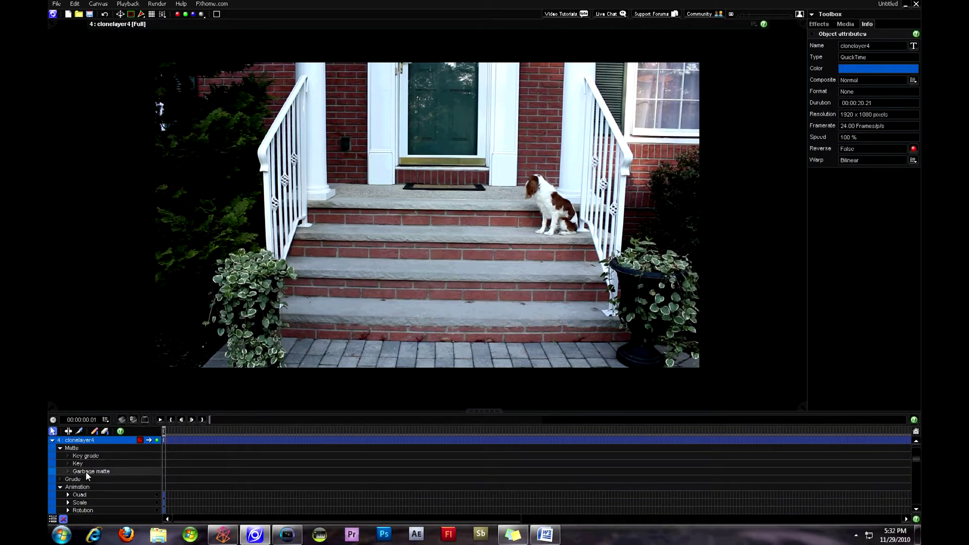
Step: Add a square garbage matte on clonelayer4 stretched across the steps down to the bottom step
{"action": "left_click", "coordinate": [86, 471]}
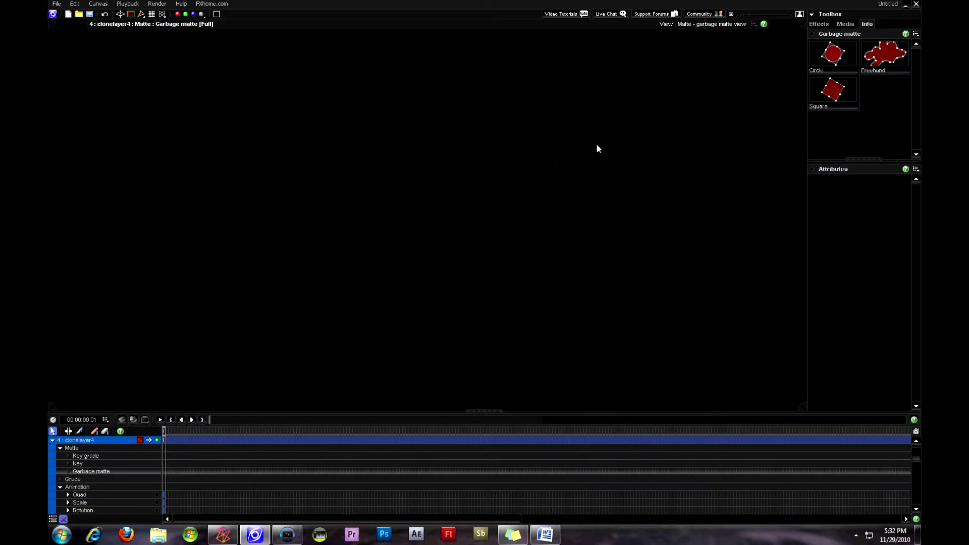
{"action": "left_click", "coordinate": [166, 439]}
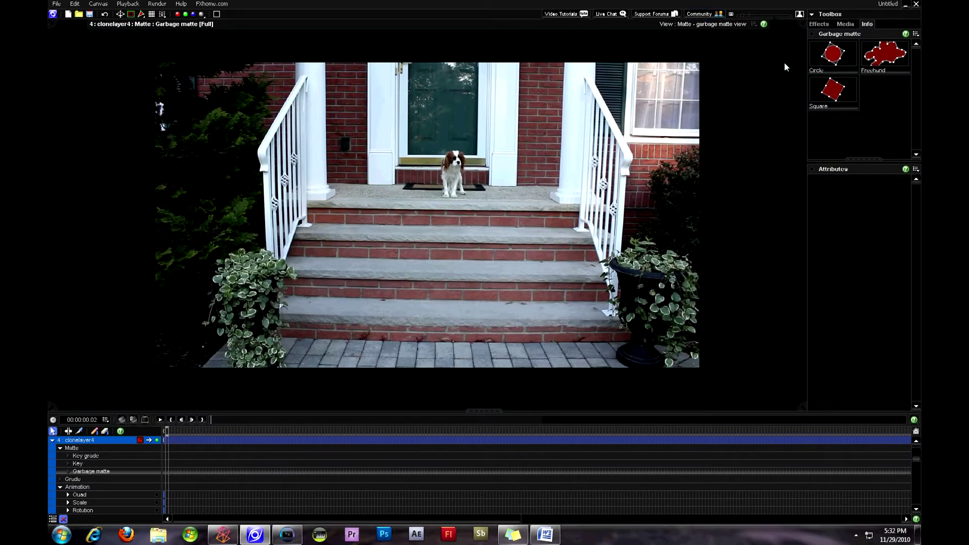
{"action": "double_click", "coordinate": [833, 90]}
{"action": "left_click_drag", "start_coordinate": [427, 218], "coordinate": [229, 265]}
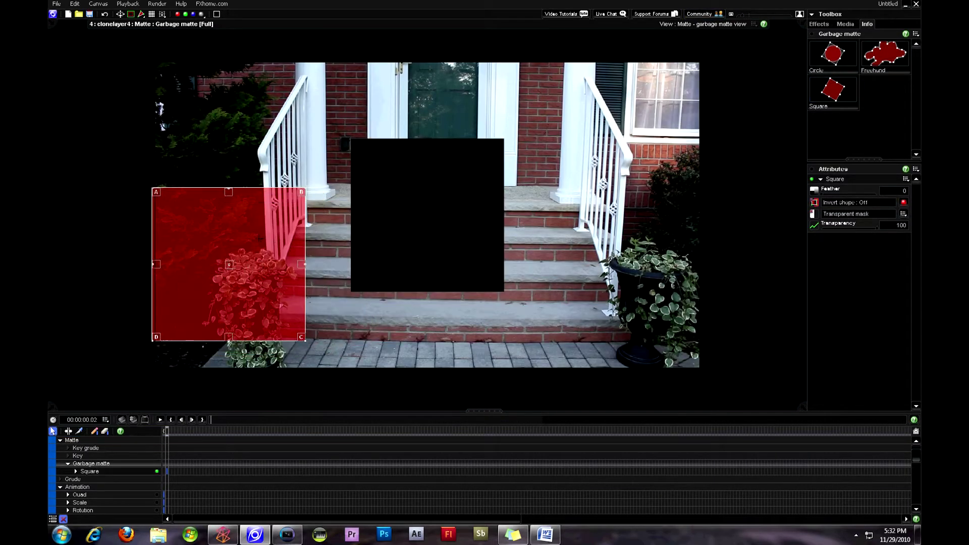
{"action": "left_click_drag", "start_coordinate": [302, 264], "coordinate": [709, 283]}
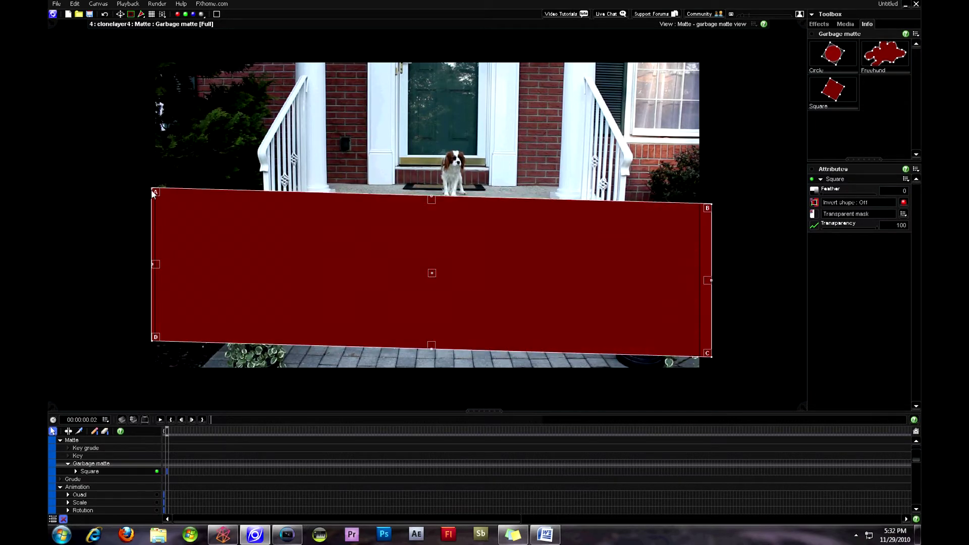
{"action": "left_click_drag", "start_coordinate": [151, 270], "coordinate": [152, 281]}
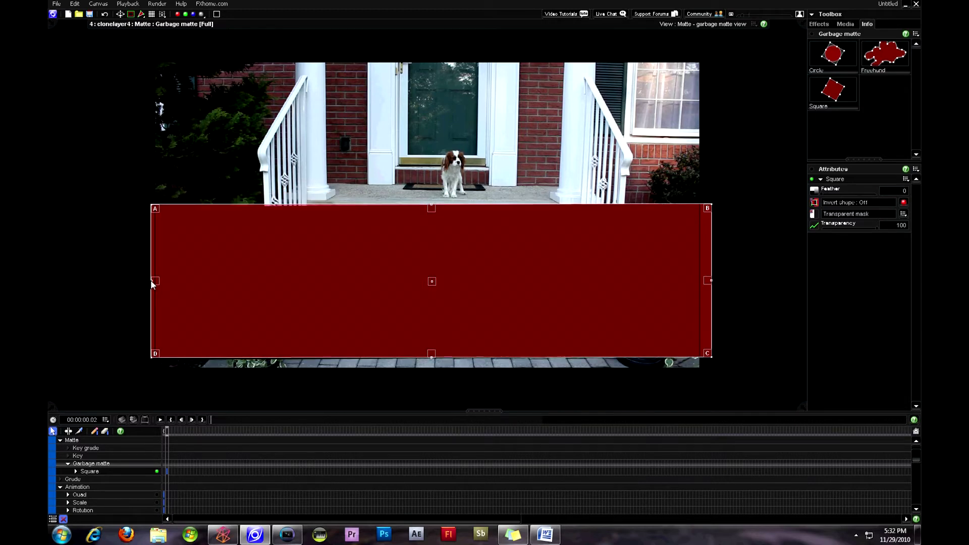
{"action": "left_click_drag", "start_coordinate": [427, 350], "coordinate": [429, 368]}
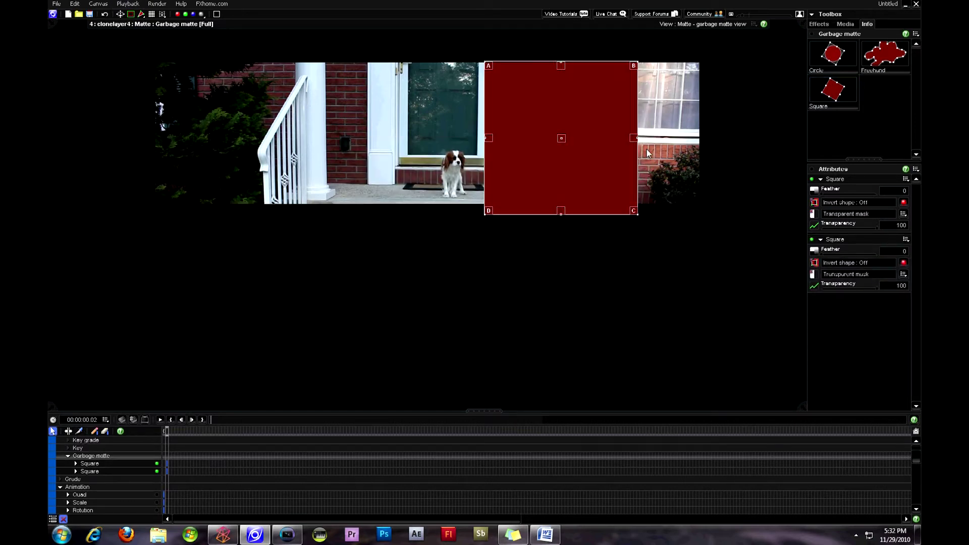
Step: Widen the second square matte toward the right edge and return to the composite view
{"action": "left_click_drag", "start_coordinate": [638, 140], "coordinate": [710, 144]}
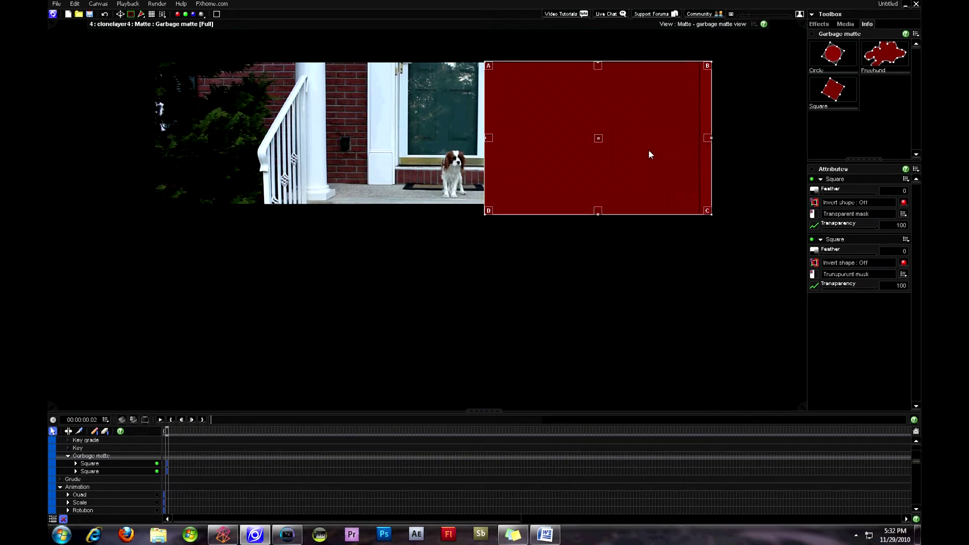
{"action": "left_click_drag", "start_coordinate": [607, 151], "coordinate": [606, 145]}
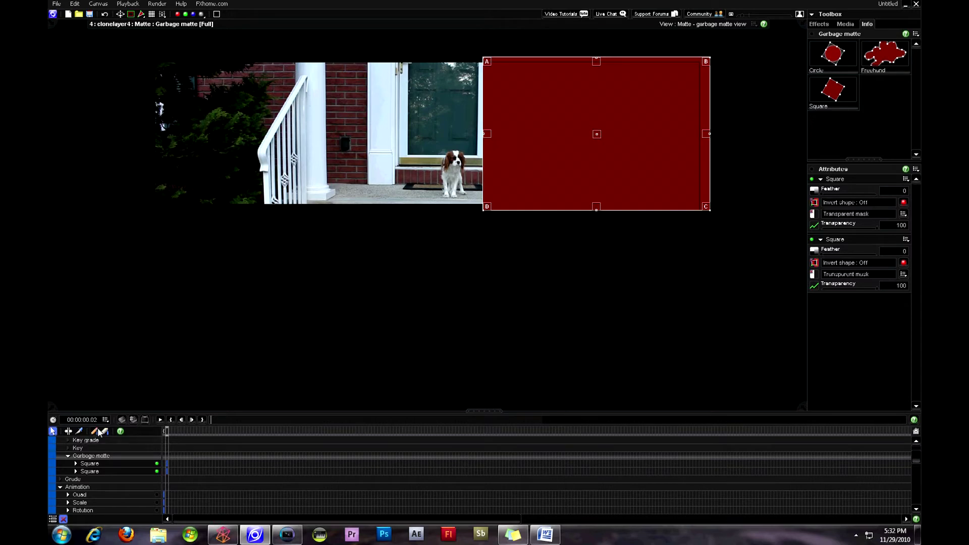
{"action": "scroll", "coordinate": [76, 447], "scroll_direction": "up", "scroll_amount": 2}
{"action": "left_click", "coordinate": [65, 449]}
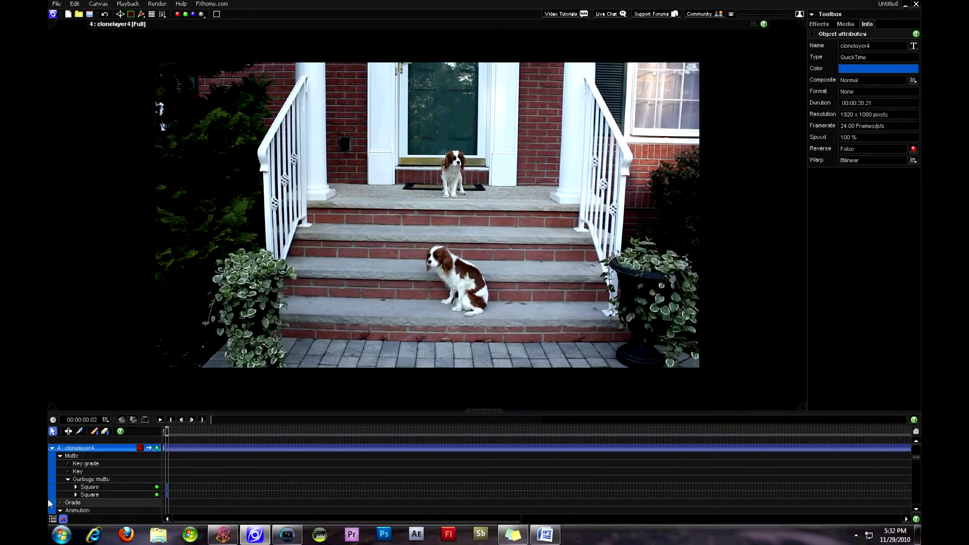
Step: Size a square garbage matte on clonelayer3 over the left side, down to the frame bottom
{"action": "left_click", "coordinate": [52, 448]}
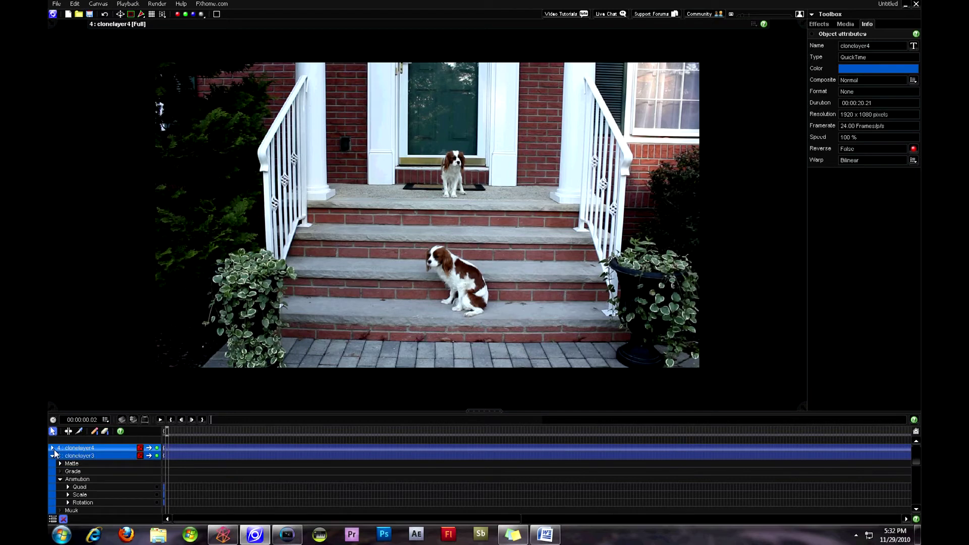
{"action": "double_click", "coordinate": [93, 465]}
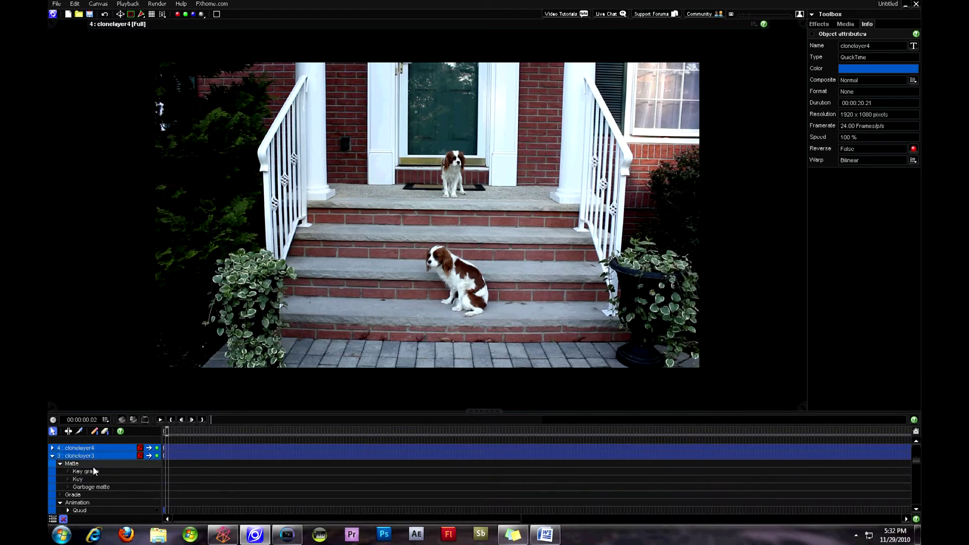
{"action": "left_click", "coordinate": [87, 488]}
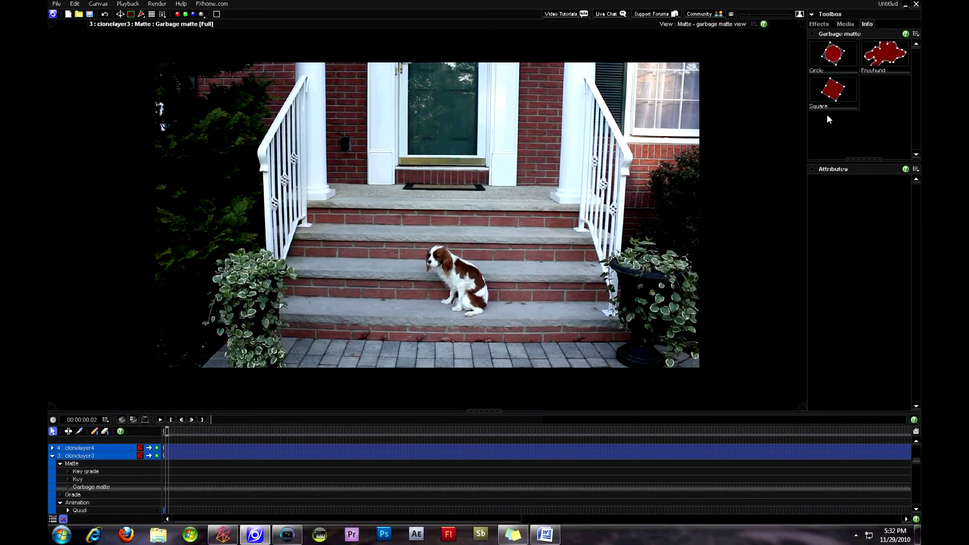
{"action": "left_click", "coordinate": [845, 99]}
{"action": "left_click_drag", "start_coordinate": [428, 212], "coordinate": [220, 131]}
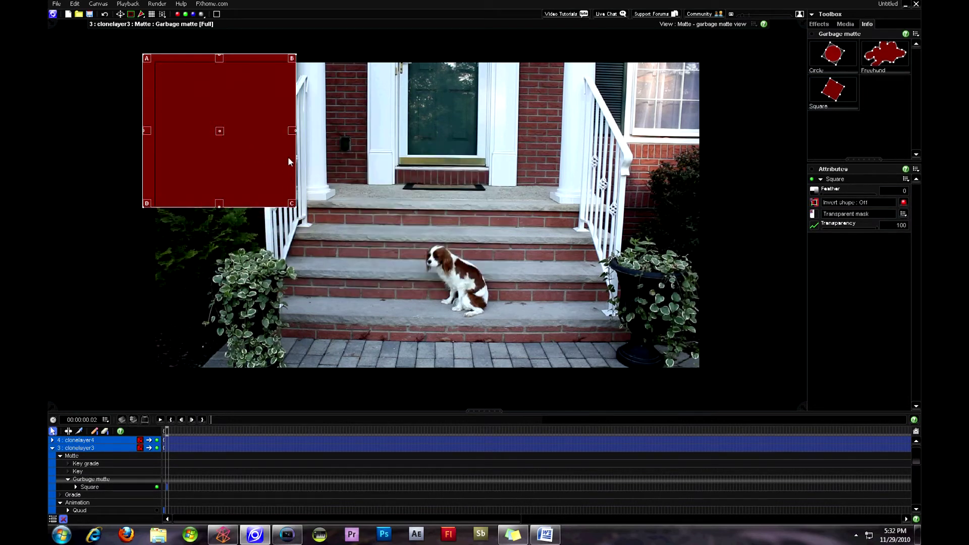
{"action": "left_click_drag", "start_coordinate": [294, 132], "coordinate": [385, 132]}
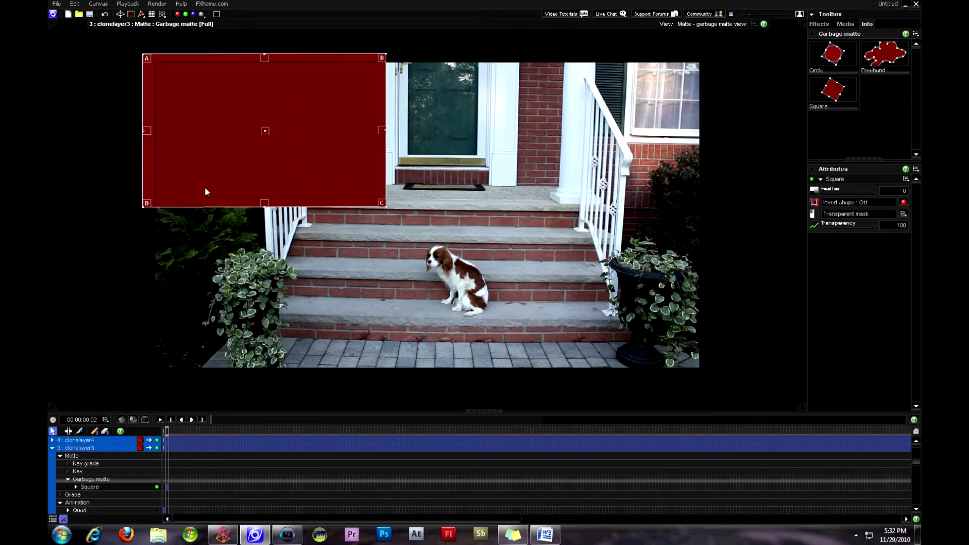
{"action": "left_click_drag", "start_coordinate": [263, 208], "coordinate": [260, 378]}
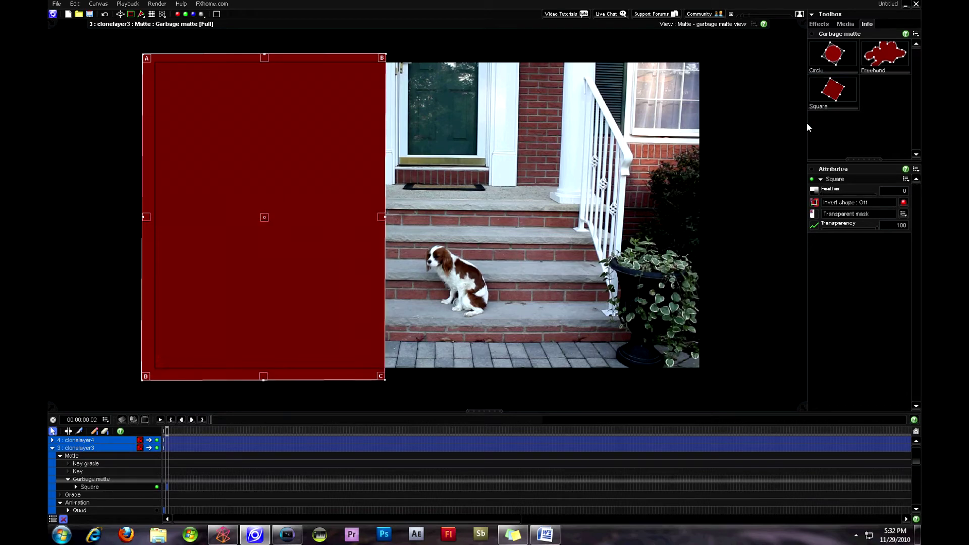
Step: Add a second square matte covering the right side from frame top to bottom
{"action": "left_click", "coordinate": [833, 89]}
{"action": "left_click_drag", "start_coordinate": [431, 215], "coordinate": [601, 215]}
{"action": "left_click_drag", "start_coordinate": [597, 293], "coordinate": [595, 377]}
{"action": "left_click_drag", "start_coordinate": [674, 259], "coordinate": [703, 259]}
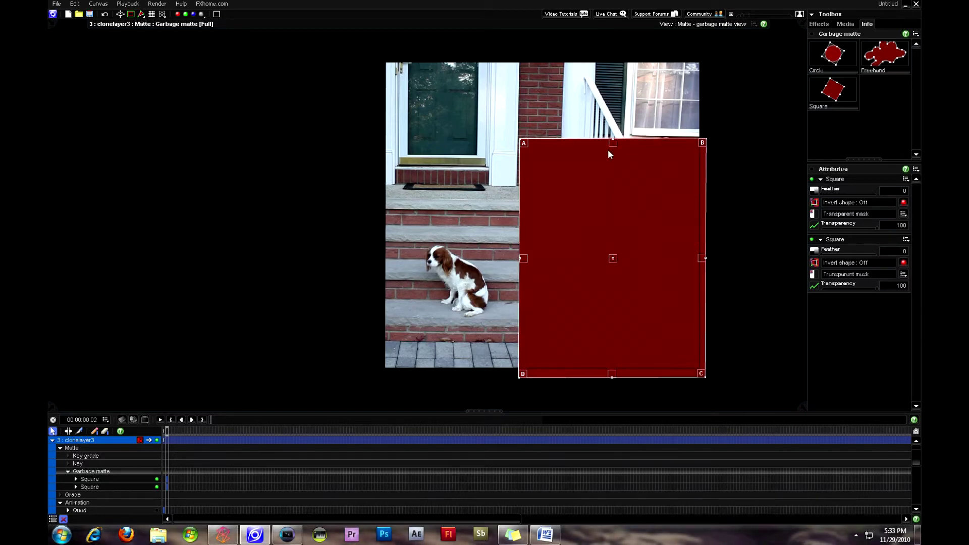
{"action": "left_click_drag", "start_coordinate": [613, 146], "coordinate": [614, 56]}
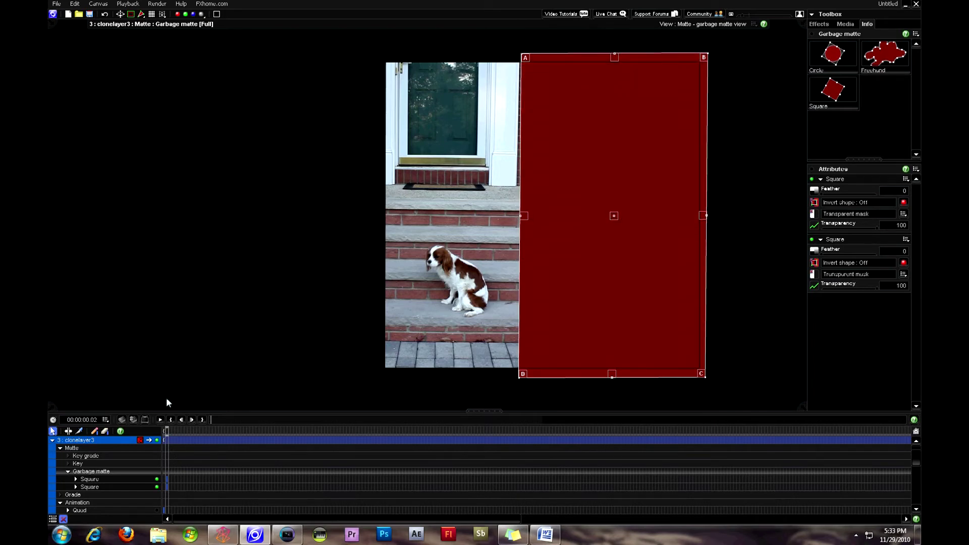
{"action": "left_click", "coordinate": [109, 443]}
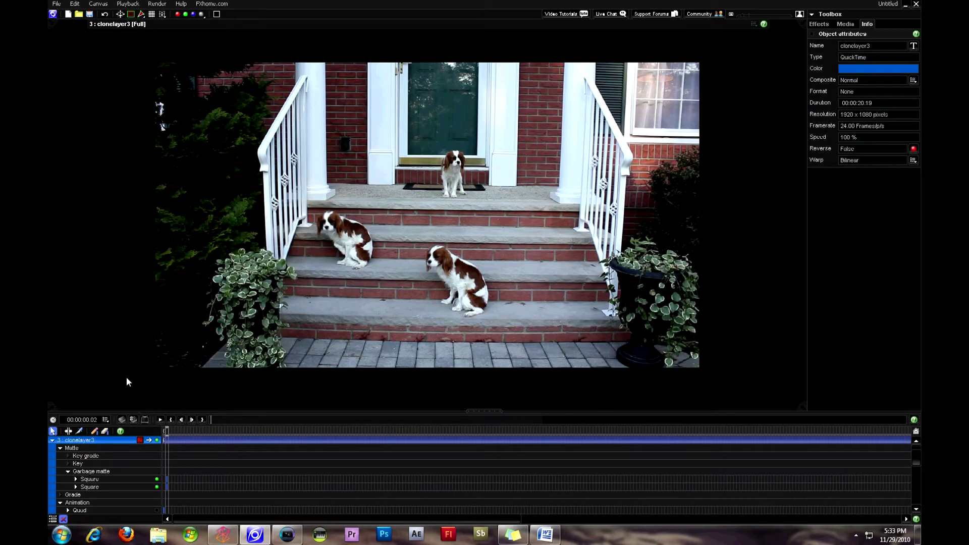
Step: Switch to clonelayer2new and open its garbage matte settings
{"action": "left_click", "coordinate": [60, 448]}
{"action": "left_click", "coordinate": [52, 440]}
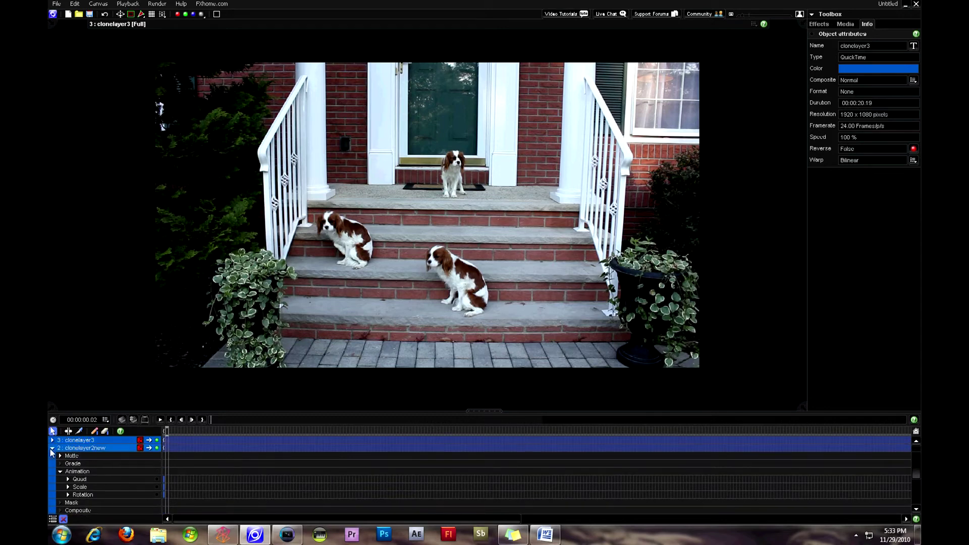
{"action": "left_click", "coordinate": [92, 449]}
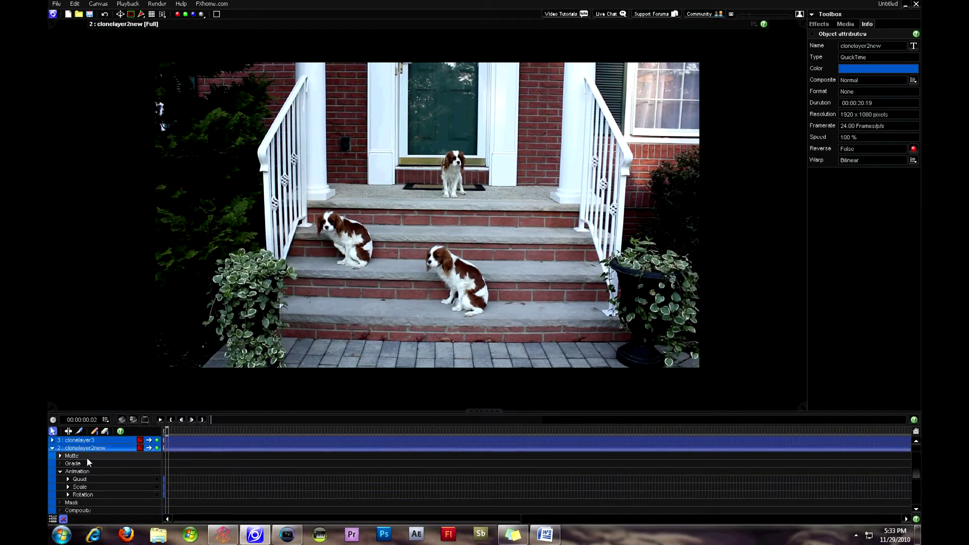
{"action": "left_click", "coordinate": [86, 456]}
{"action": "left_click", "coordinate": [86, 478]}
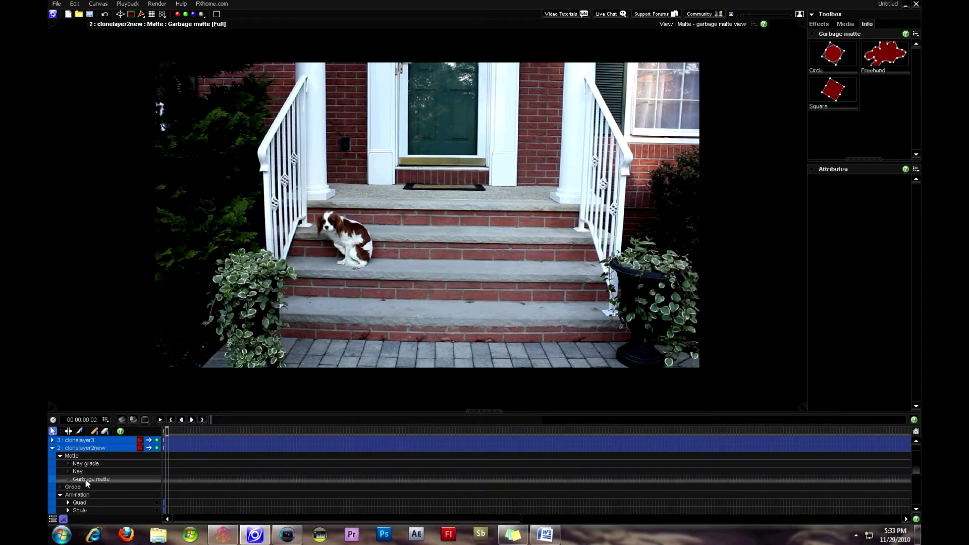
Step: Add a square matte stretched over the right side down to the frame bottom
{"action": "left_click", "coordinate": [823, 91]}
{"action": "left_click_drag", "start_coordinate": [434, 256], "coordinate": [554, 174]}
{"action": "left_click_drag", "start_coordinate": [546, 207], "coordinate": [545, 382]}
{"action": "left_click_drag", "start_coordinate": [620, 220], "coordinate": [727, 222]}
{"action": "left_click", "coordinate": [101, 441]}
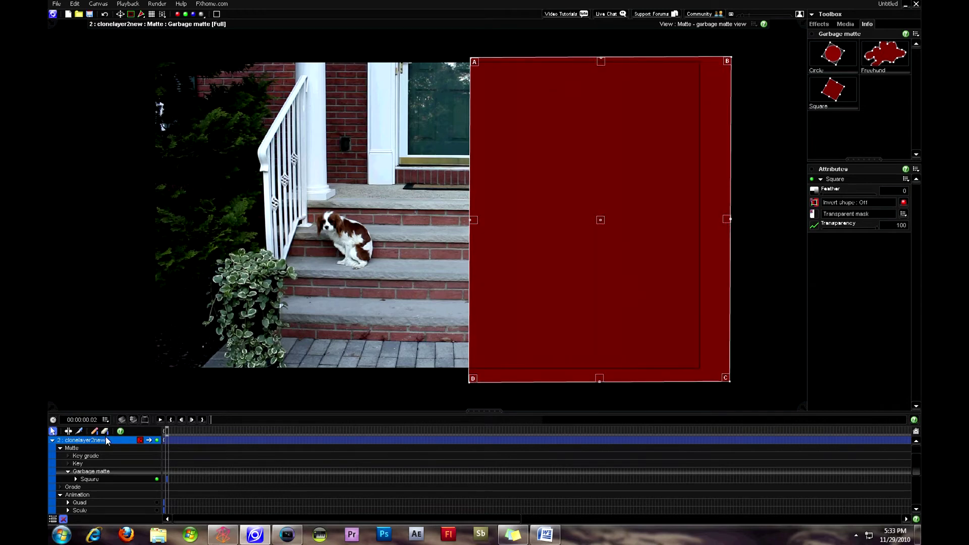
{"action": "left_click", "coordinate": [52, 440]}
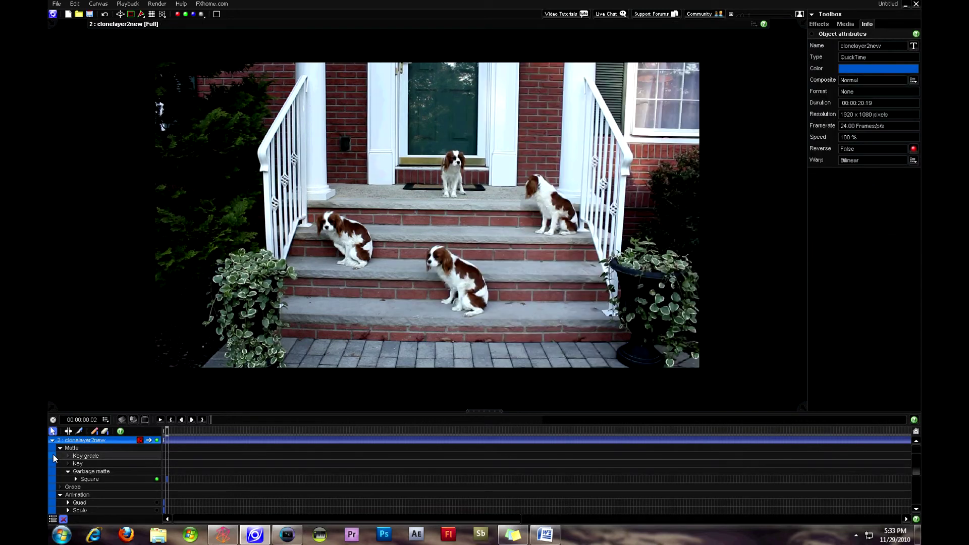
{"action": "scroll", "coordinate": [53, 460], "scroll_direction": "up", "scroll_amount": 1}
{"action": "left_click", "coordinate": [52, 463]}
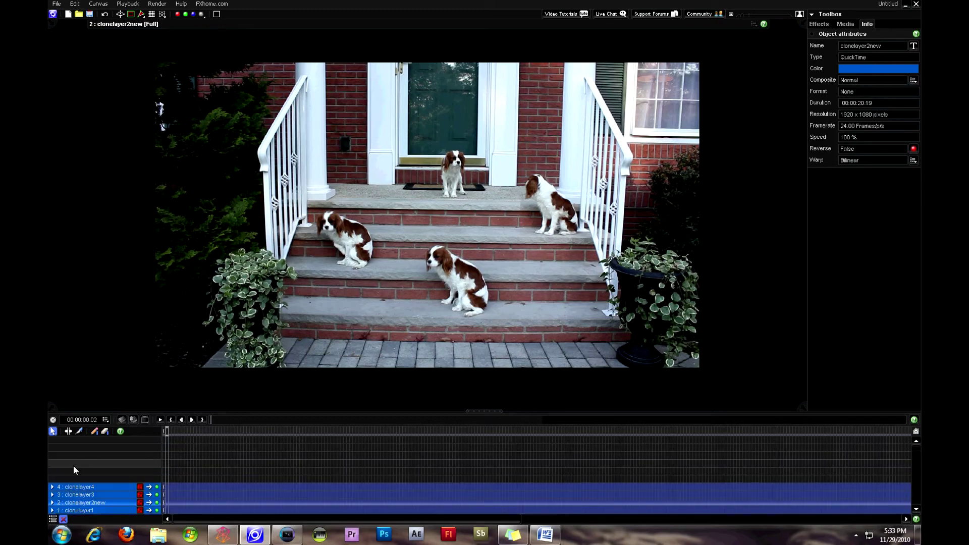
Step: Apply the Cool Pro preset from the FXpresets effects
{"action": "left_click", "coordinate": [823, 24]}
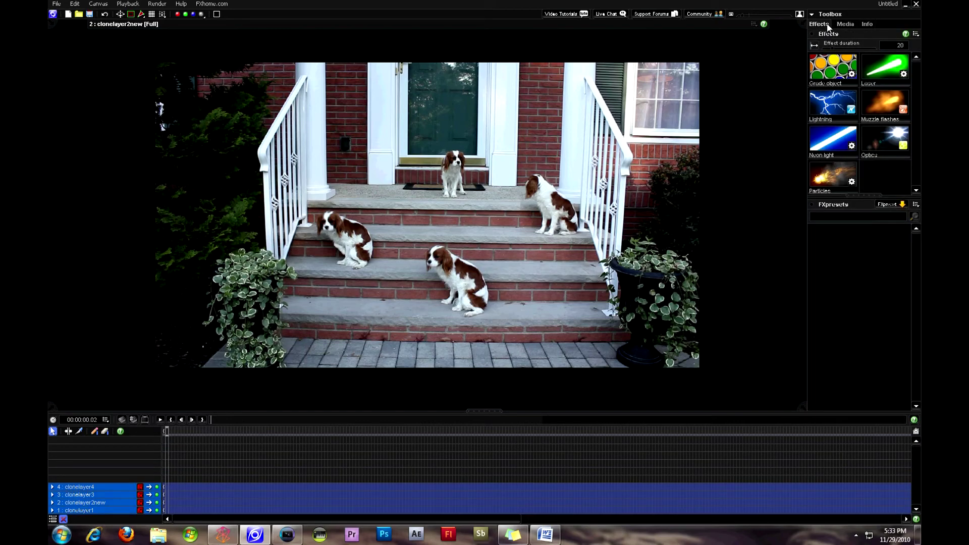
{"action": "left_click", "coordinate": [852, 73]}
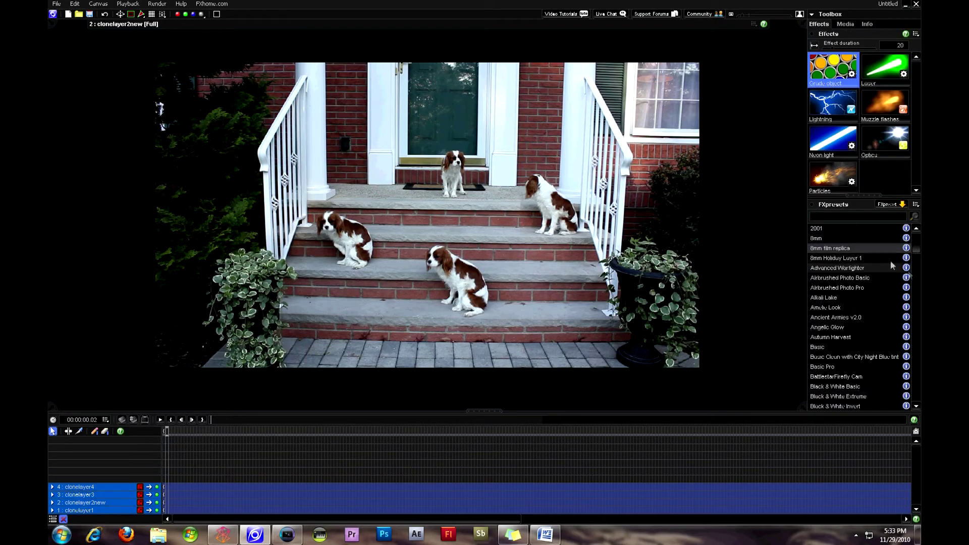
{"action": "scroll", "coordinate": [917, 260], "scroll_direction": "down", "scroll_amount": 3}
{"action": "scroll", "coordinate": [917, 260], "scroll_direction": "down", "scroll_amount": 6}
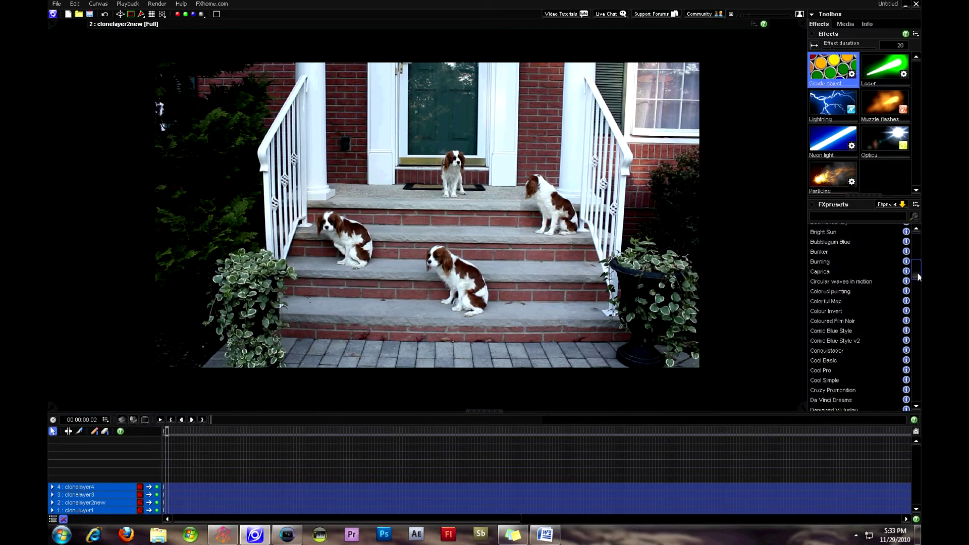
{"action": "double_click", "coordinate": [841, 370]}
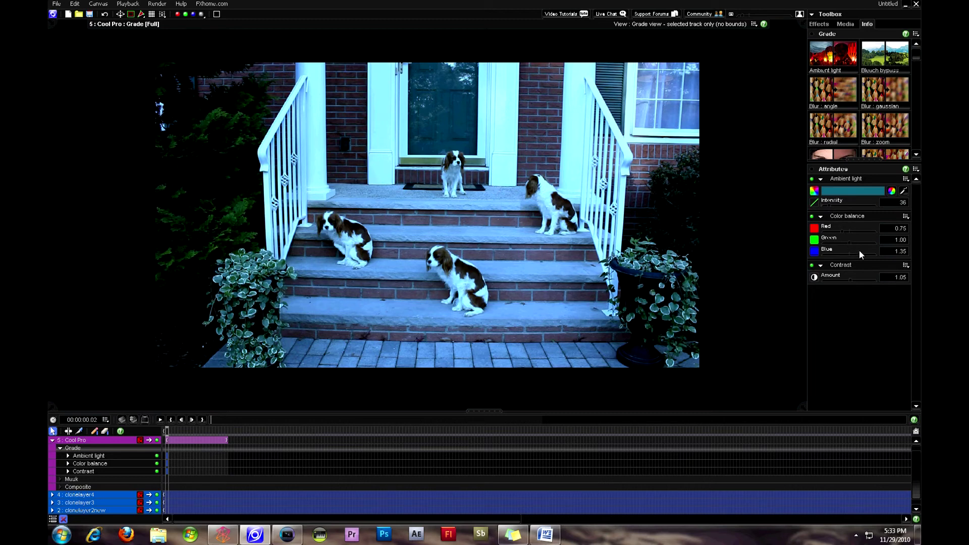
Step: Lower the blue color balance, add a second red Ambient light, and preview the grade
{"action": "left_click_drag", "start_coordinate": [859, 251], "coordinate": [847, 253]}
{"action": "double_click", "coordinate": [833, 53]}
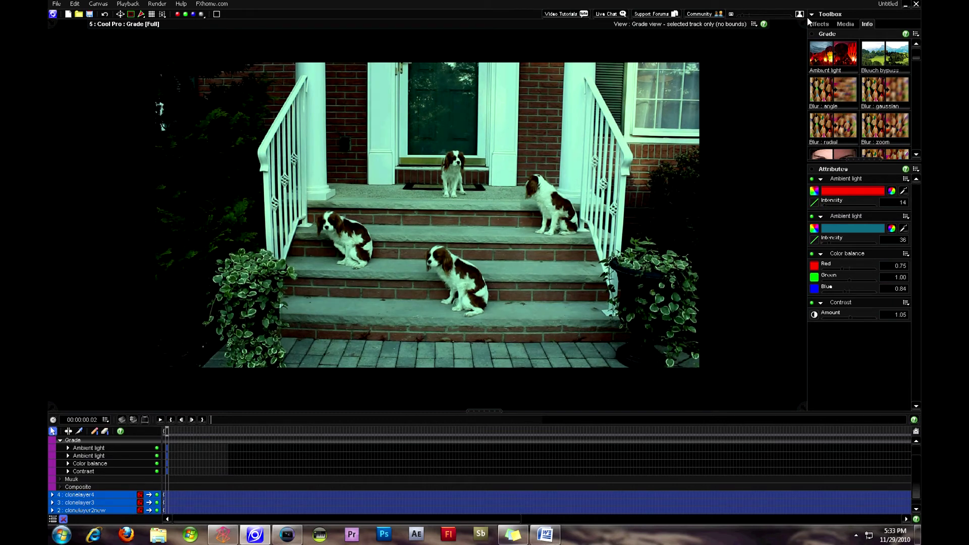
{"action": "left_click", "coordinate": [161, 419]}
{"action": "left_click", "coordinate": [161, 419]}
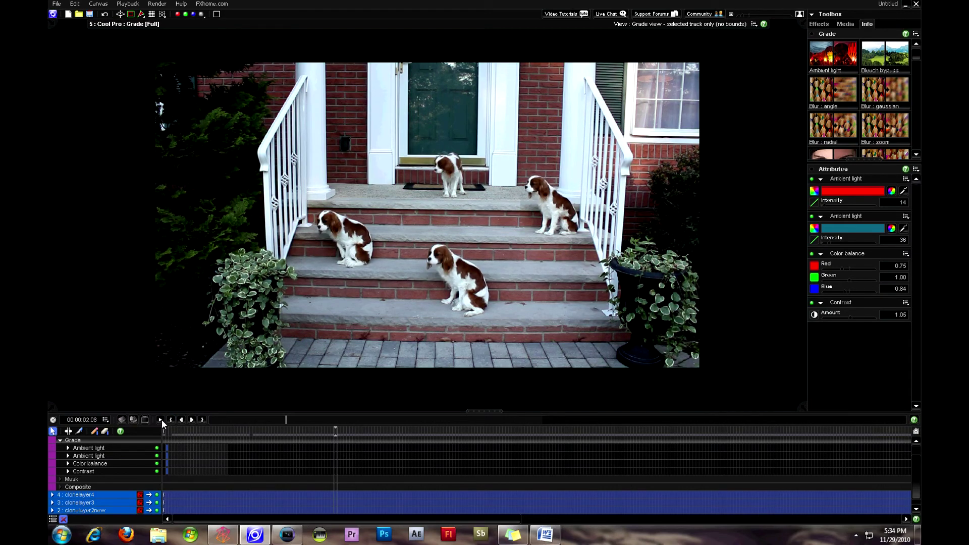
{"action": "scroll", "coordinate": [187, 470], "scroll_direction": "up", "scroll_amount": 2}
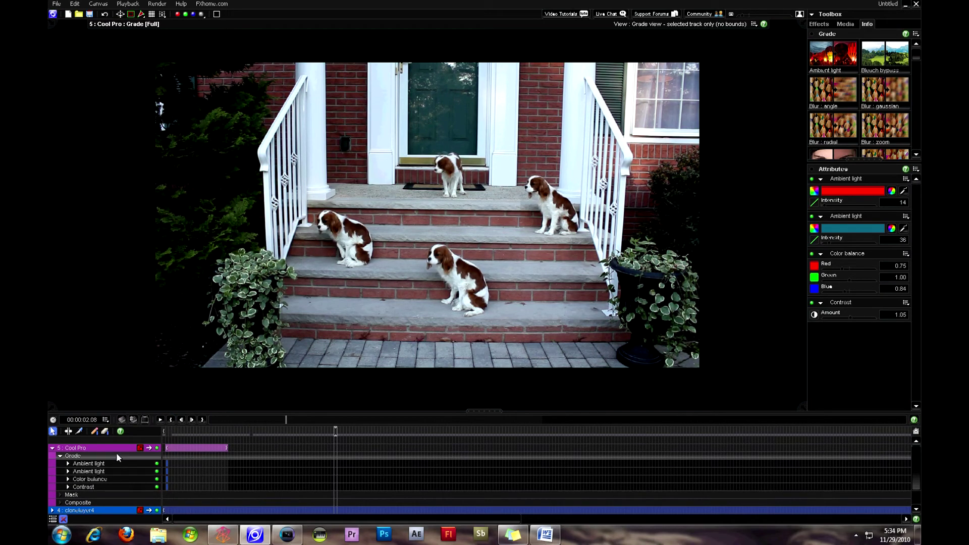
Step: Set the Cool Pro layer's duration to 00:00:20:21 to span the timeline
{"action": "right_click", "coordinate": [121, 454]}
{"action": "left_click", "coordinate": [144, 508]}
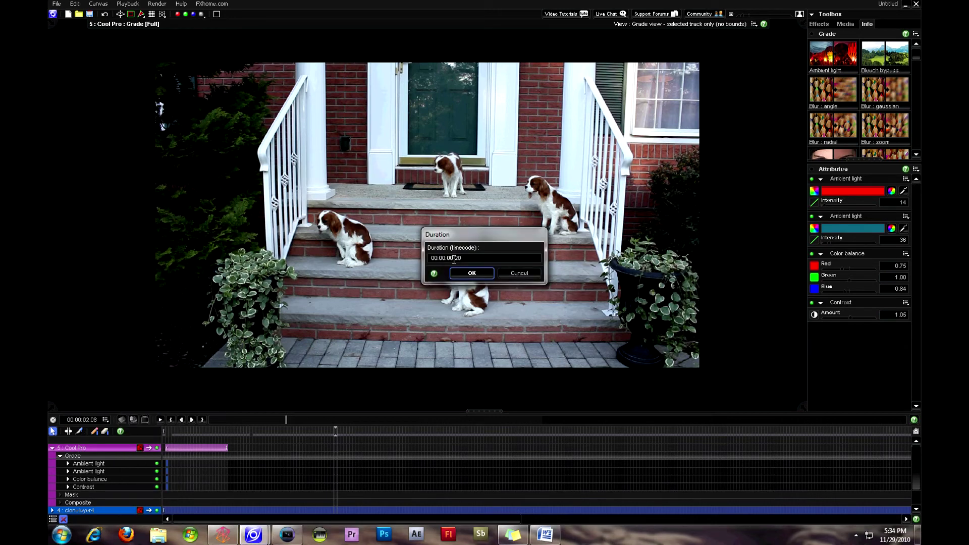
{"action": "left_click", "coordinate": [454, 260]}
{"action": "key", "text": "BackSpace"}
{"action": "key", "text": "Return"}
Step: Save the project as clones
{"action": "left_click", "coordinate": [57, 4]}
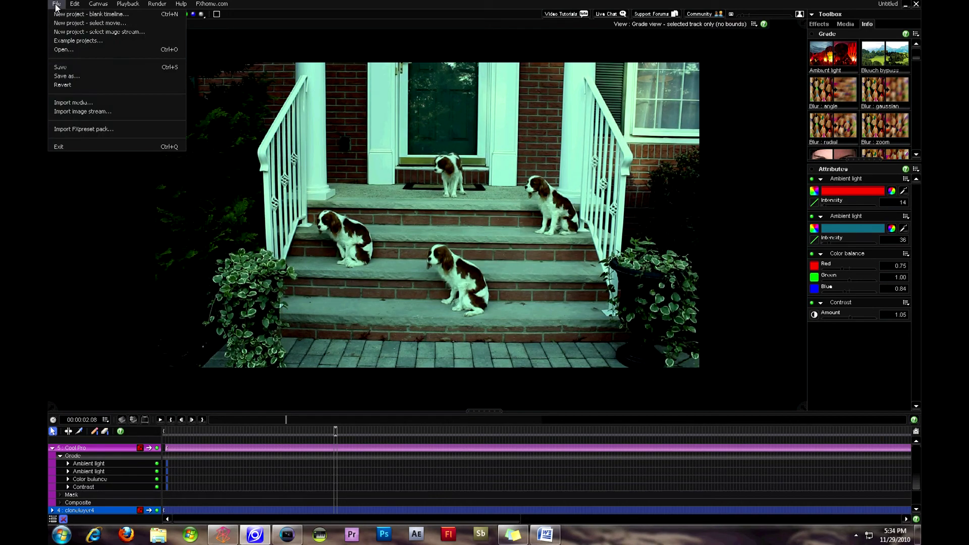
{"action": "left_click", "coordinate": [70, 76]}
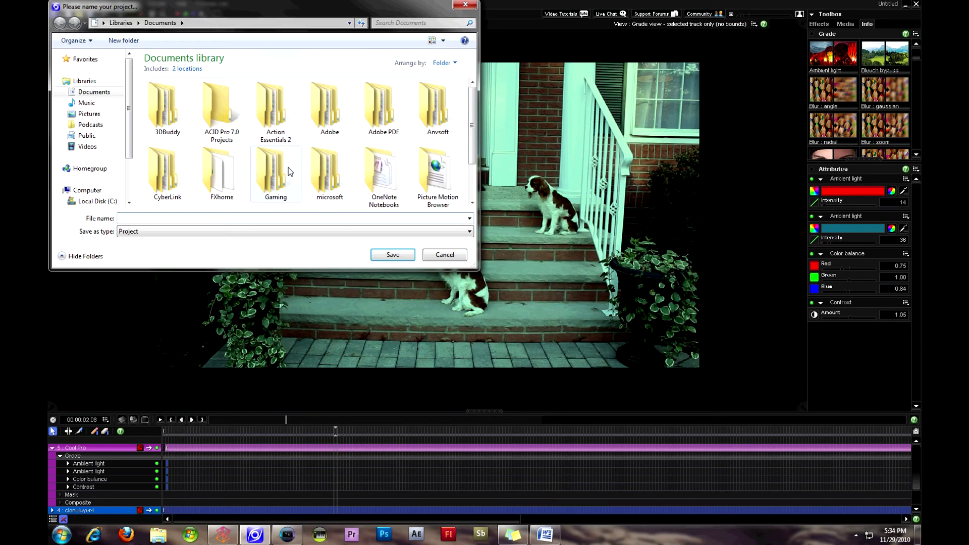
{"action": "type", "text": "clones"}
{"action": "key", "text": "Return"}
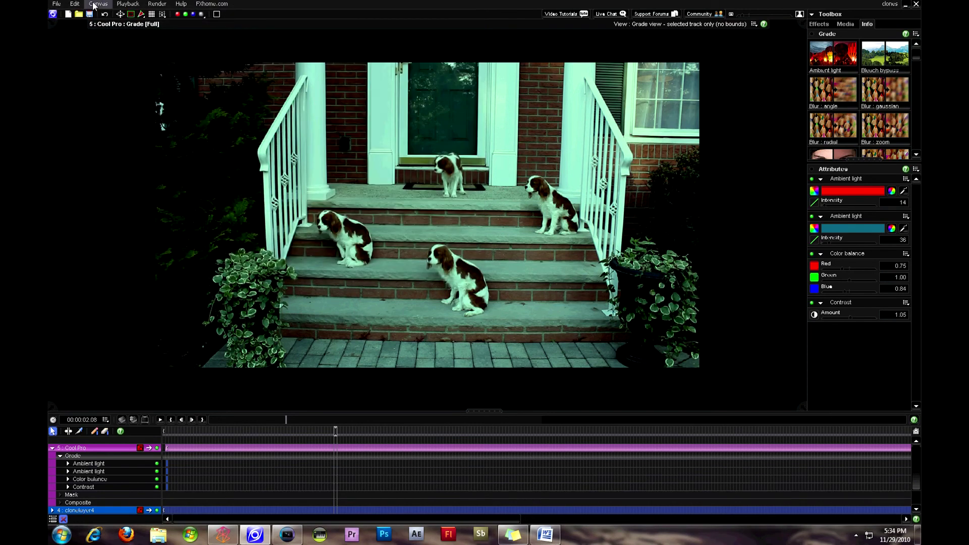
Step: Set render output to a single QuickTime (.mov) file with Retain sound on
{"action": "left_click", "coordinate": [157, 4]}
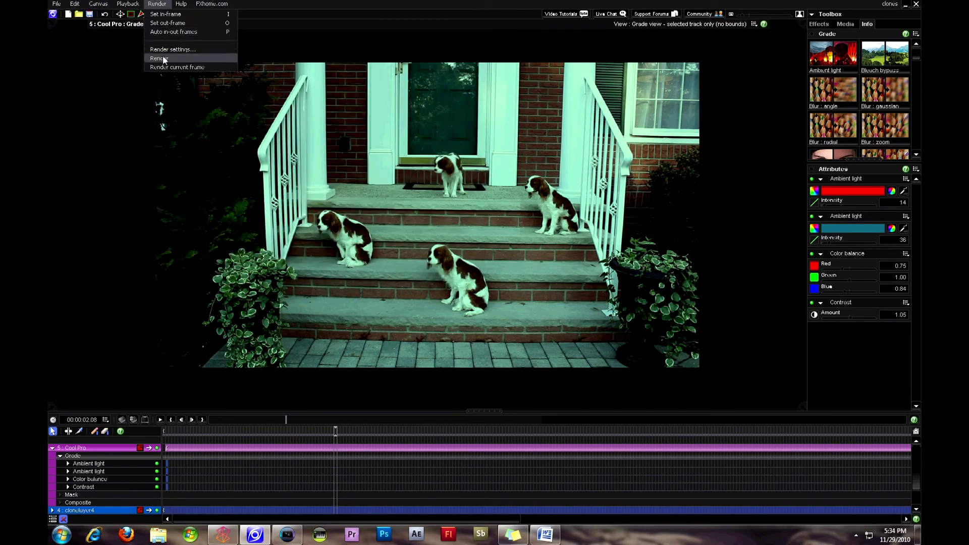
{"action": "left_click", "coordinate": [167, 50]}
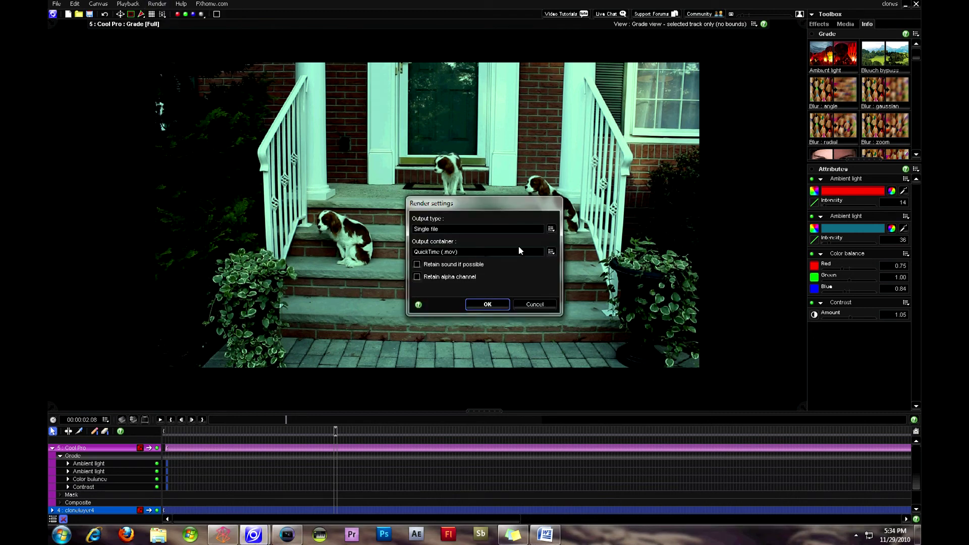
{"action": "left_click", "coordinate": [551, 229]}
{"action": "left_click", "coordinate": [551, 252]}
{"action": "left_click", "coordinate": [551, 251]}
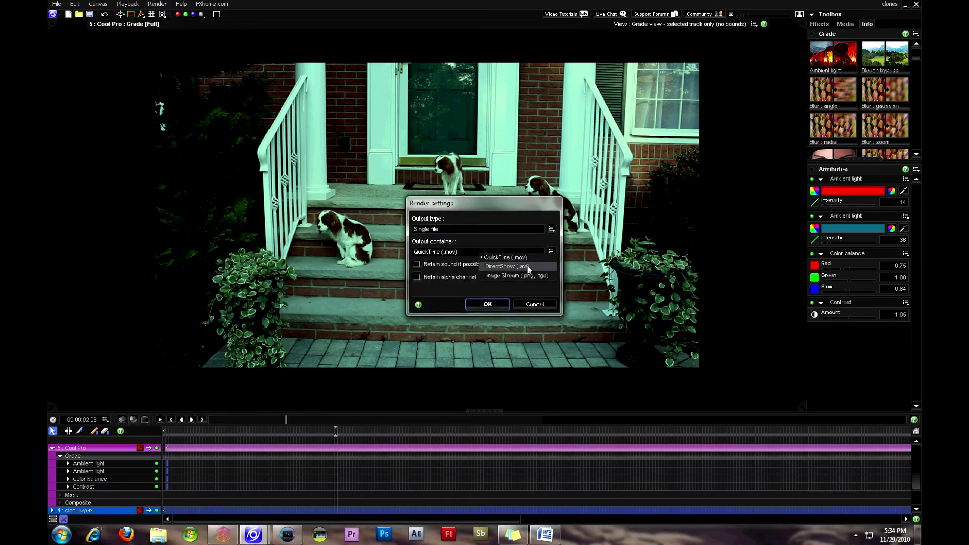
{"action": "left_click", "coordinate": [521, 295]}
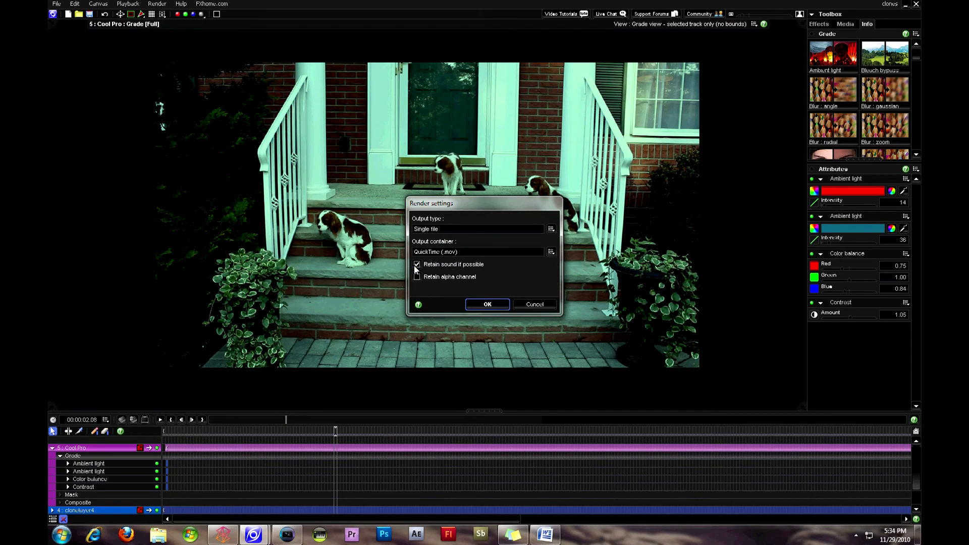
{"action": "left_click", "coordinate": [486, 304]}
Step: Render the movie, confirming the file name and QuickTime compression settings
{"action": "left_click", "coordinate": [157, 4]}
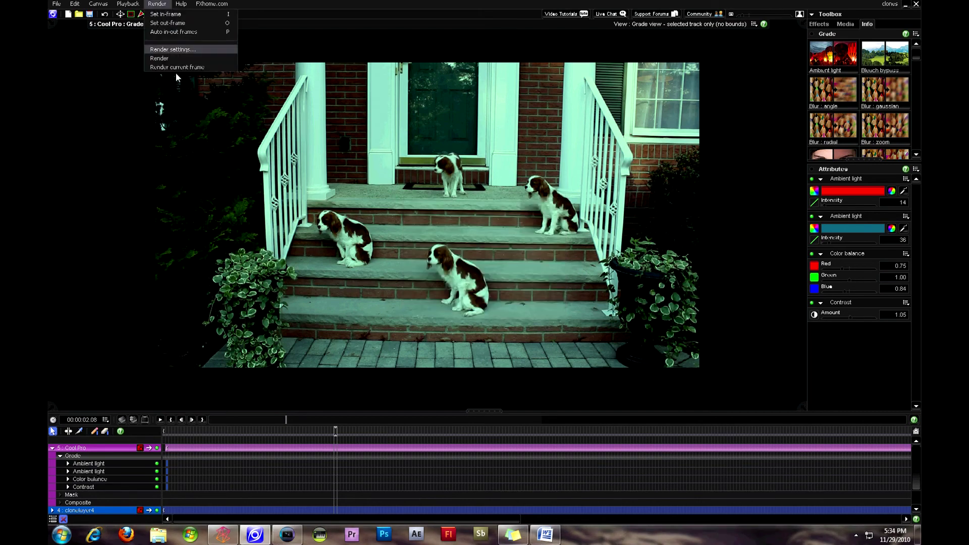
{"action": "left_click", "coordinate": [194, 59]}
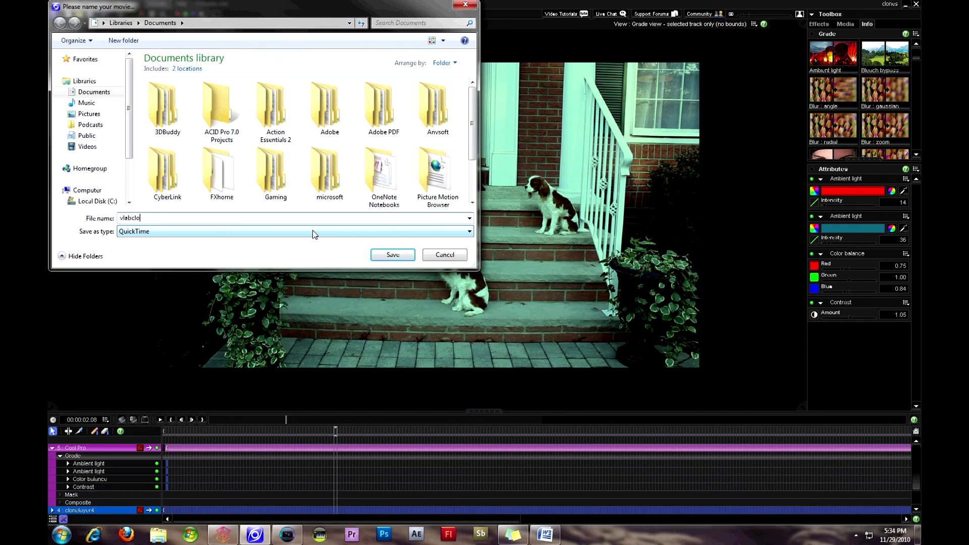
{"action": "key", "text": "Return"}
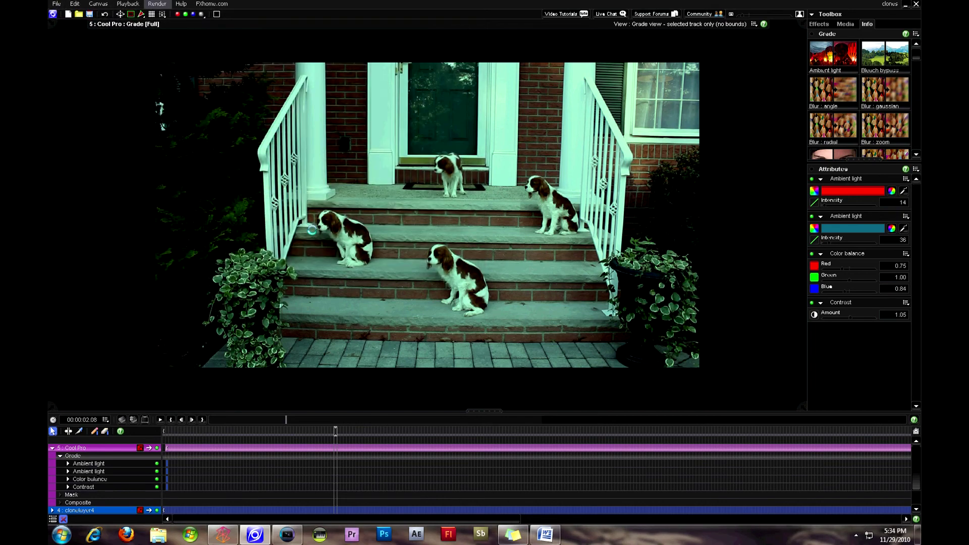
{"action": "key", "text": "Return"}
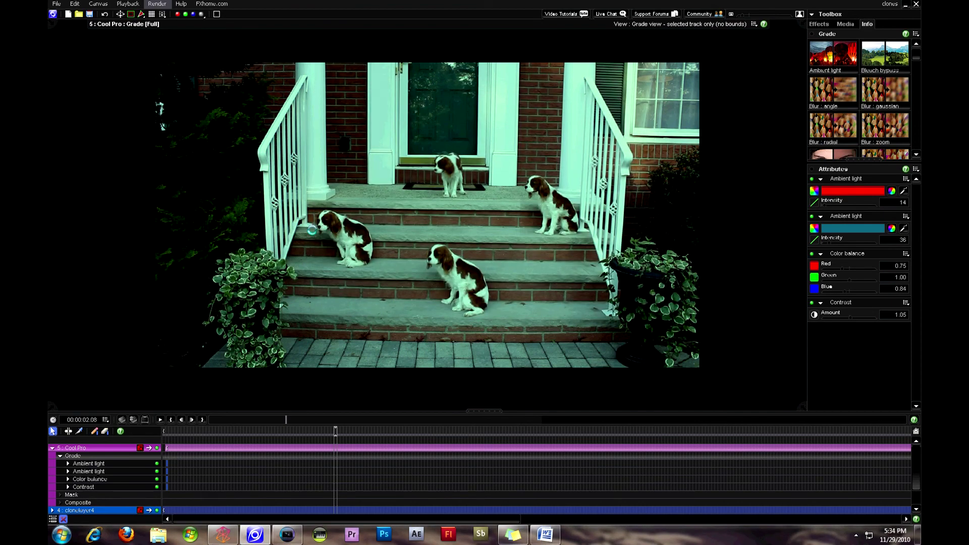